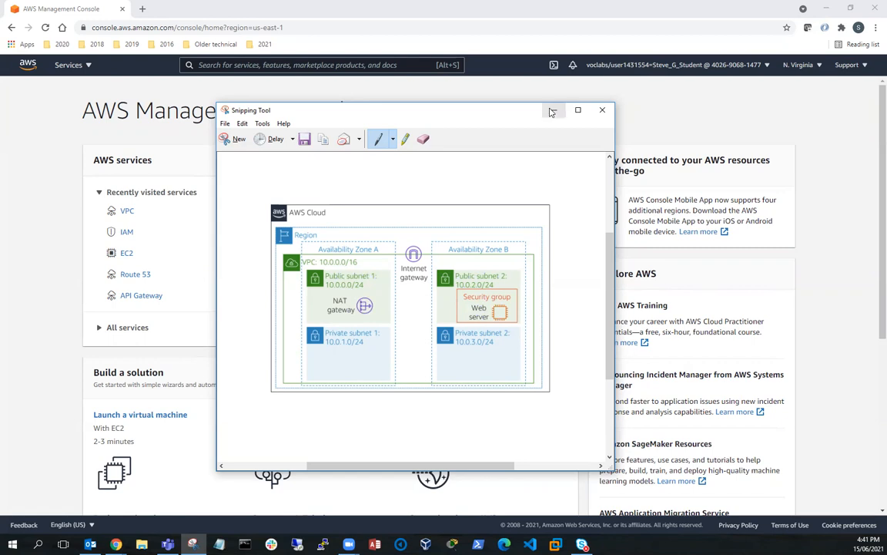
Step: Put the network diagram away, search the AWS services for vpc and open the VPC service
click(498, 100)
click(201, 67)
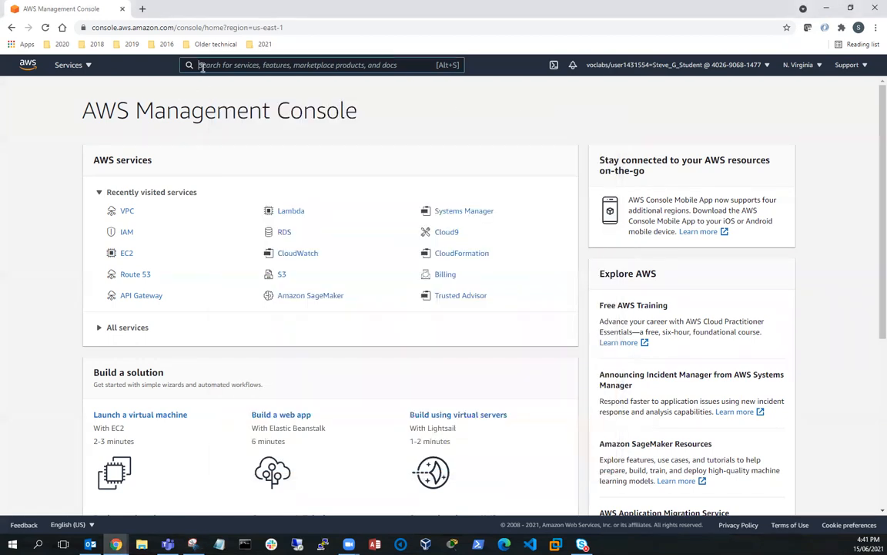
text(v)
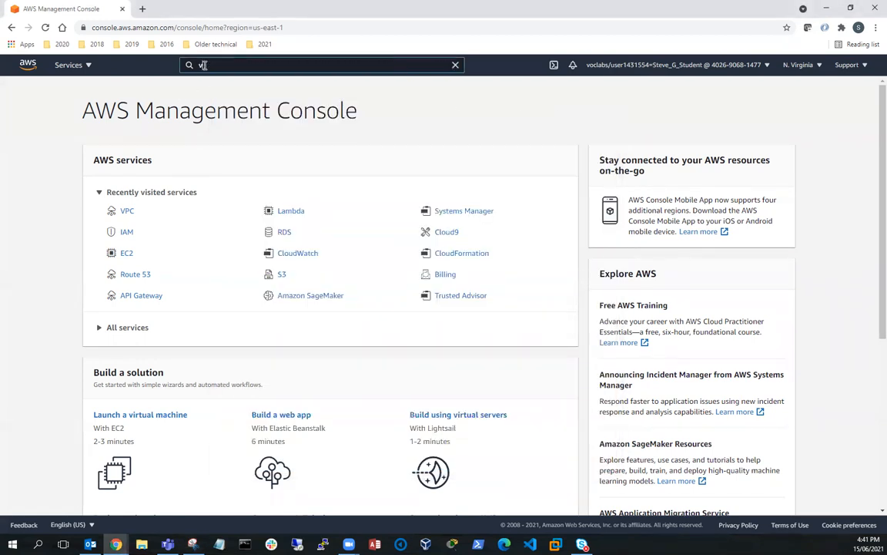
text(pc)
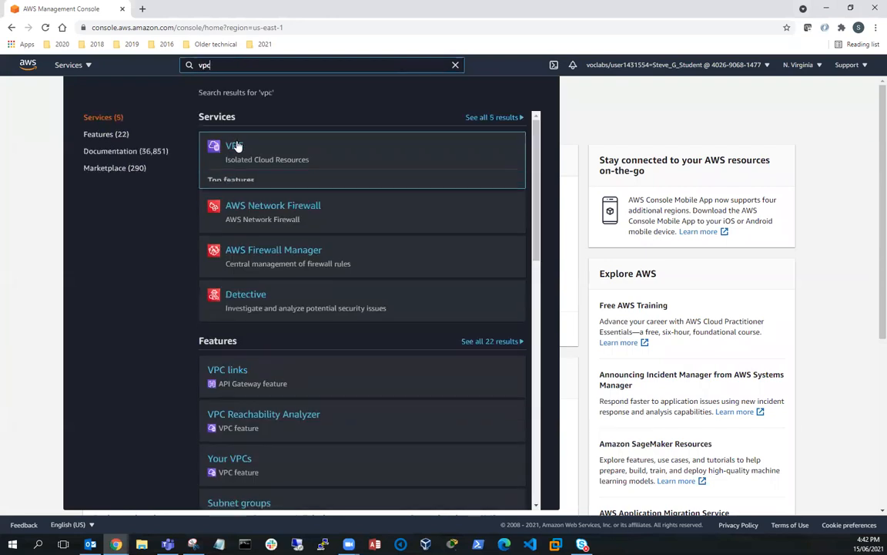
click(235, 146)
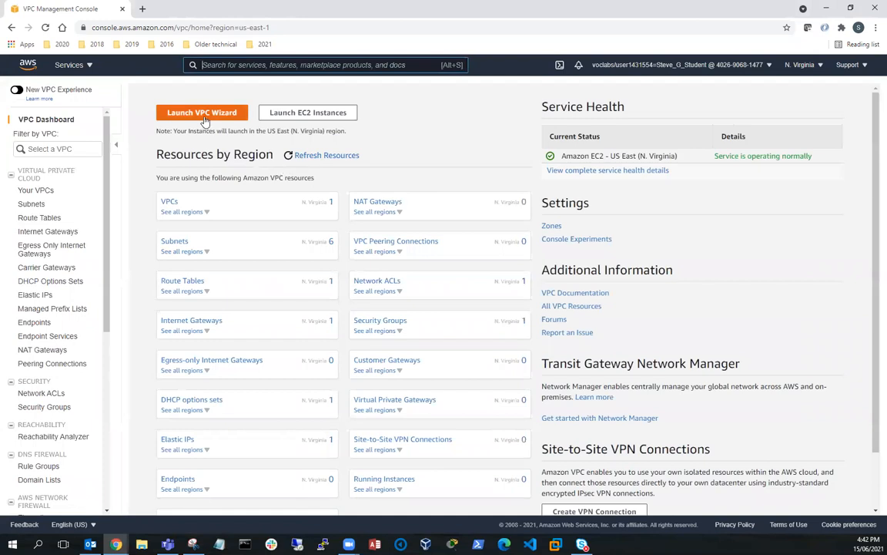
Step: Launch the VPC wizard and select the VPC with Public and Private Subnets configuration
click(205, 121)
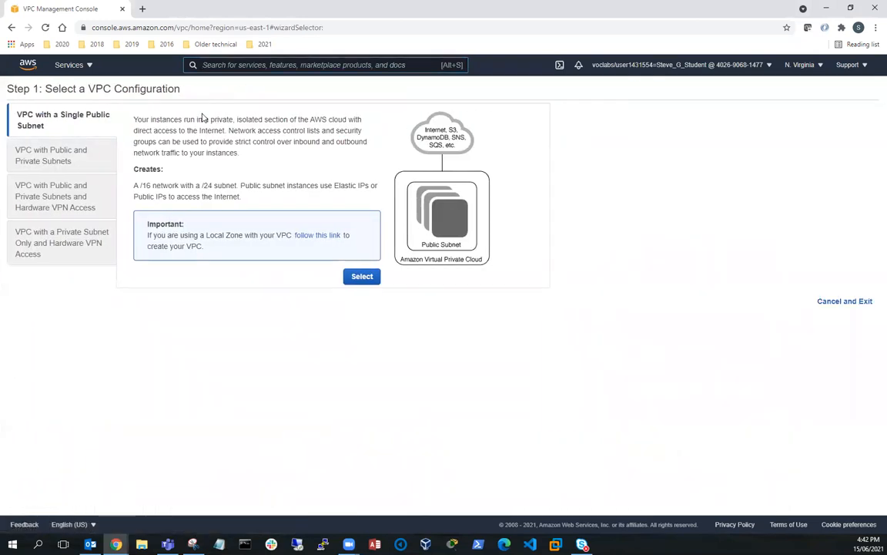
click(58, 158)
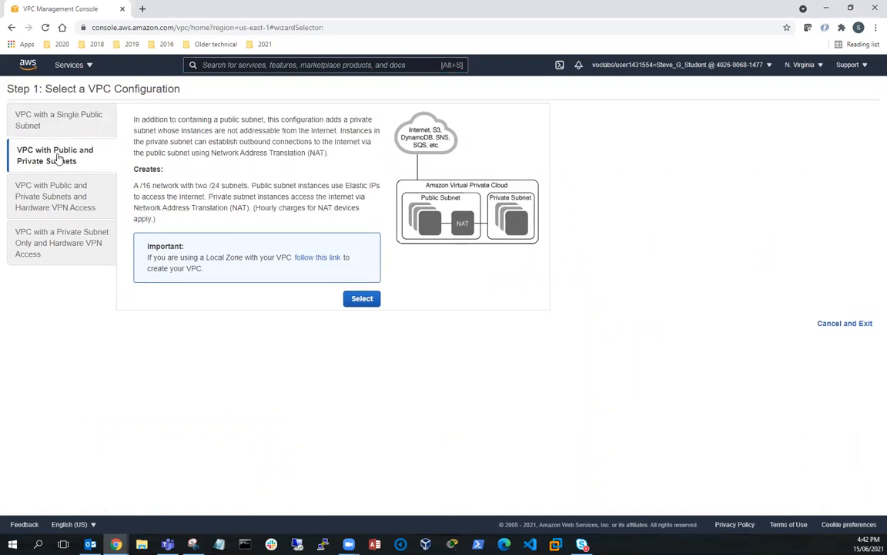
click(362, 299)
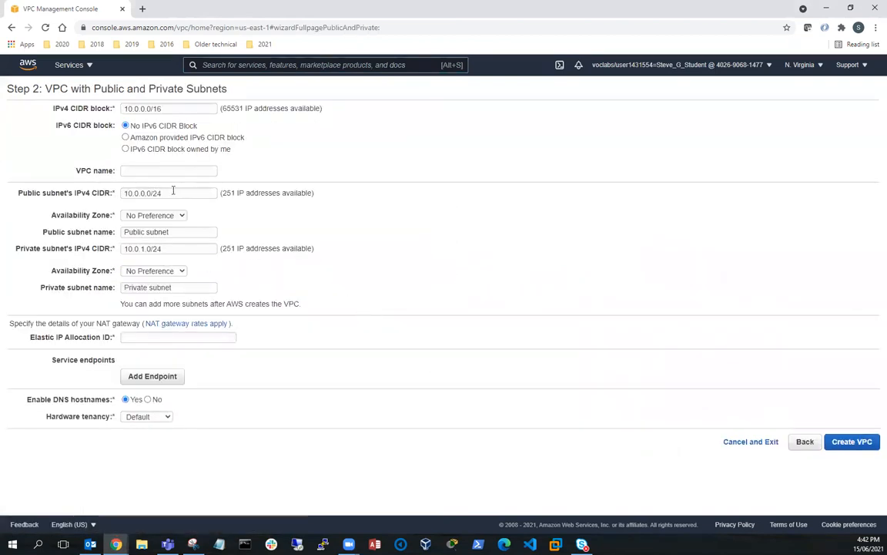
Step: Compare the VPC's IPv4 CIDR block with the network diagram in Snipping Tool, placing the diagram beside the form
drag(163, 108, 121, 108)
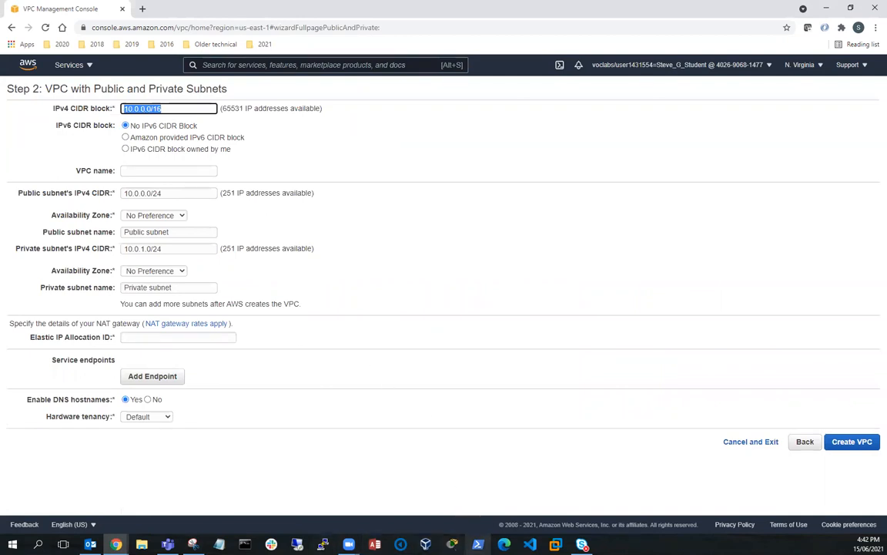
click(193, 543)
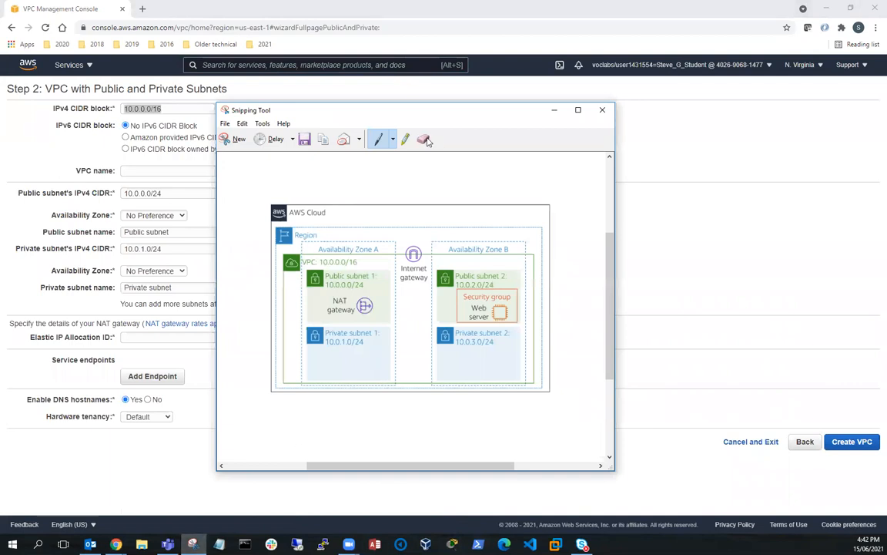
drag(386, 113, 597, 84)
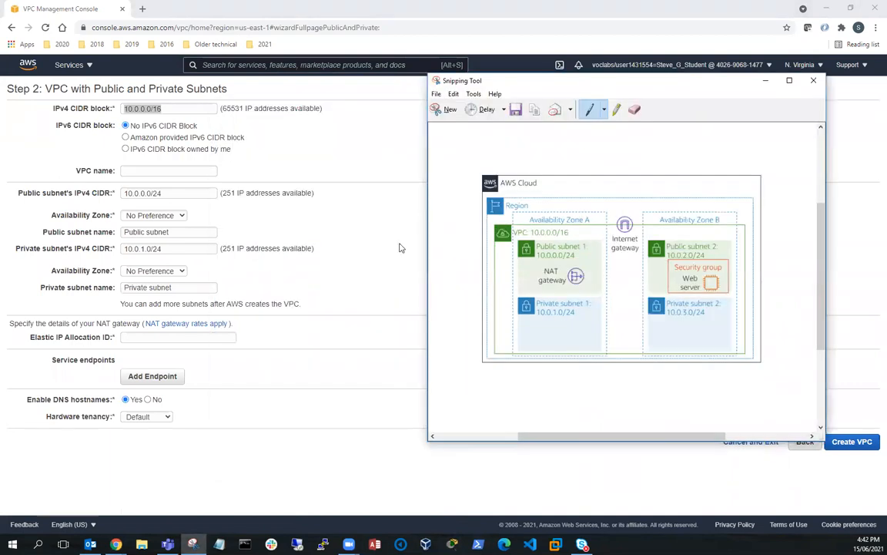
Step: Name the public subnet Public subnet 1 and the private subnet Private subnet 1
click(180, 234)
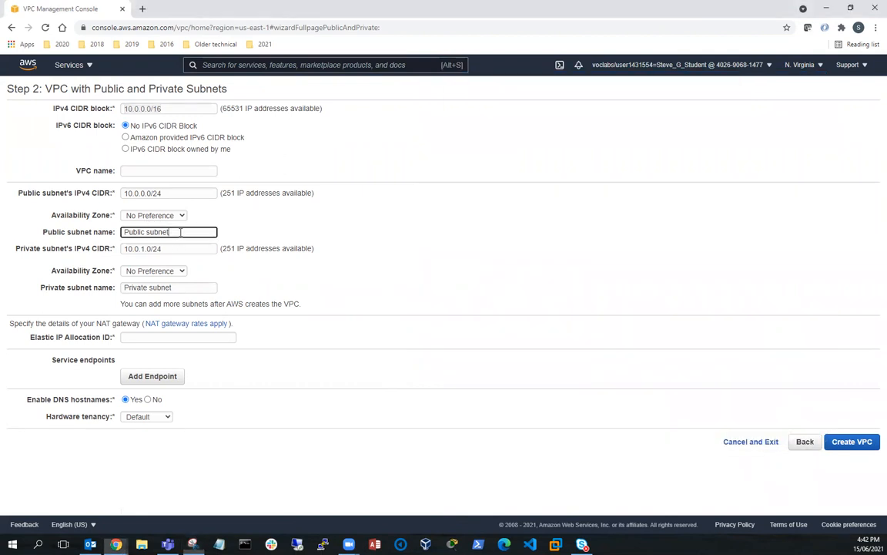
text(1)
click(174, 288)
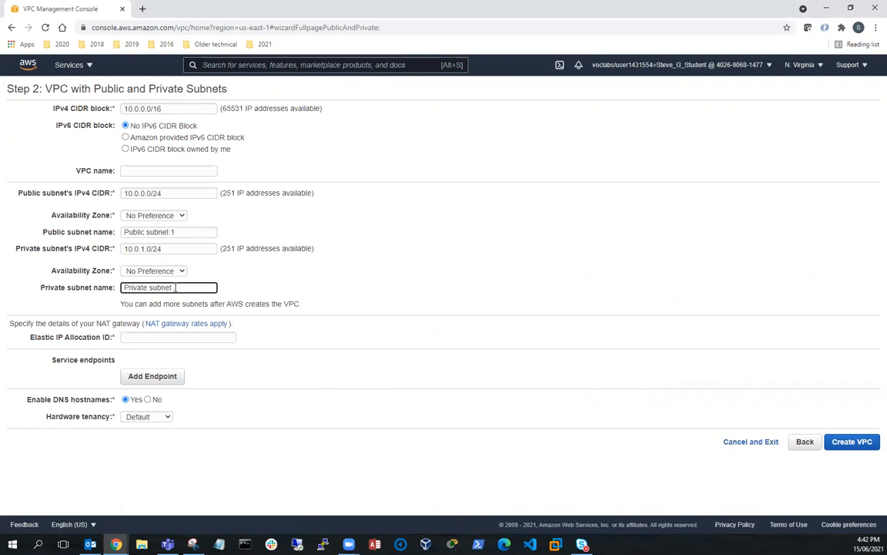
text(1)
Step: Check the public and private subnets' IPv4 CIDR blocks against the network diagram in Snipping Tool
click(192, 544)
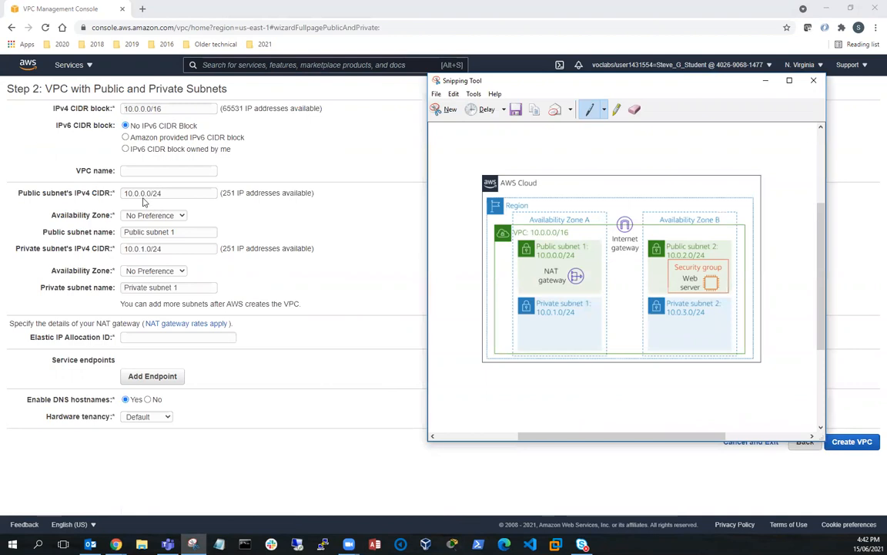
key(alt+Tab)
drag(171, 192, 114, 192)
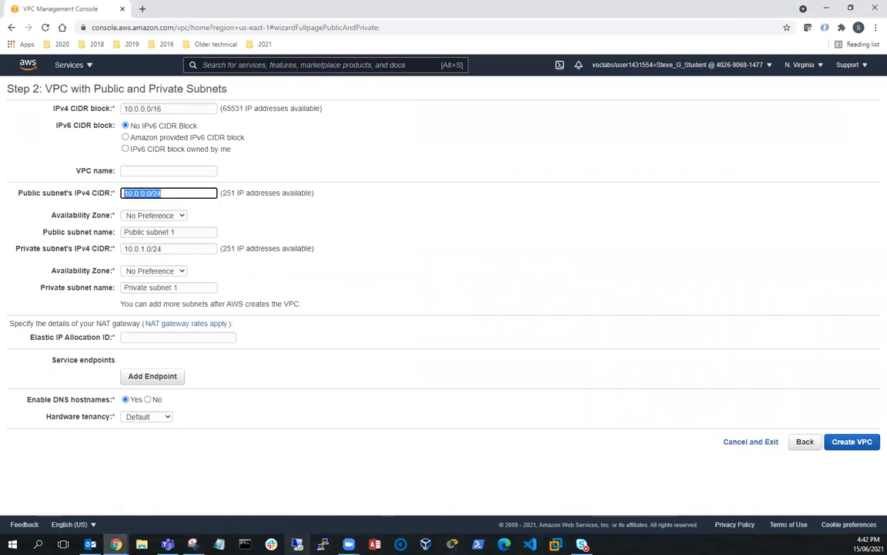
key(alt+Tab)
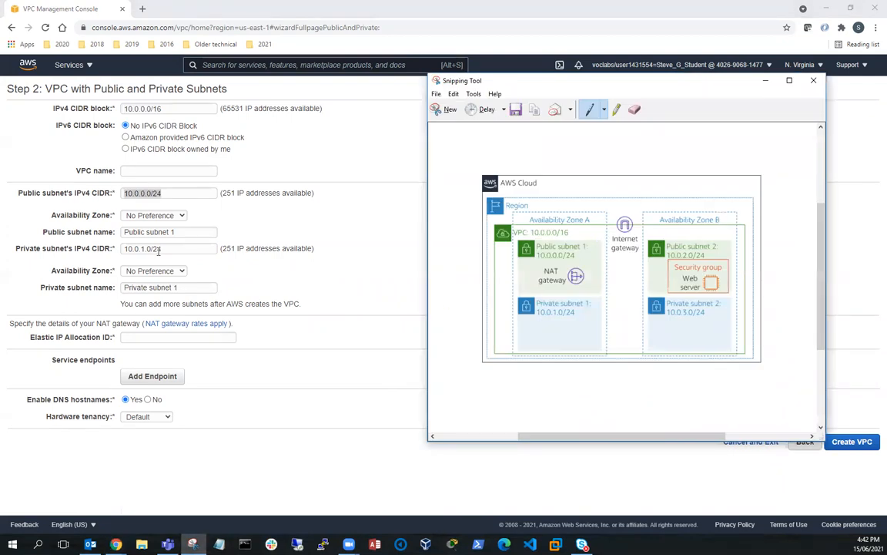
drag(163, 249, 116, 249)
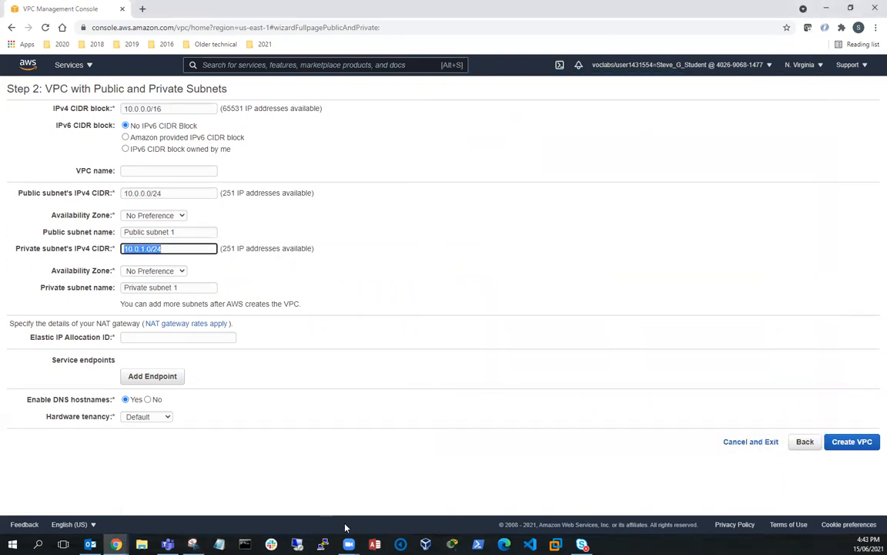
click(193, 544)
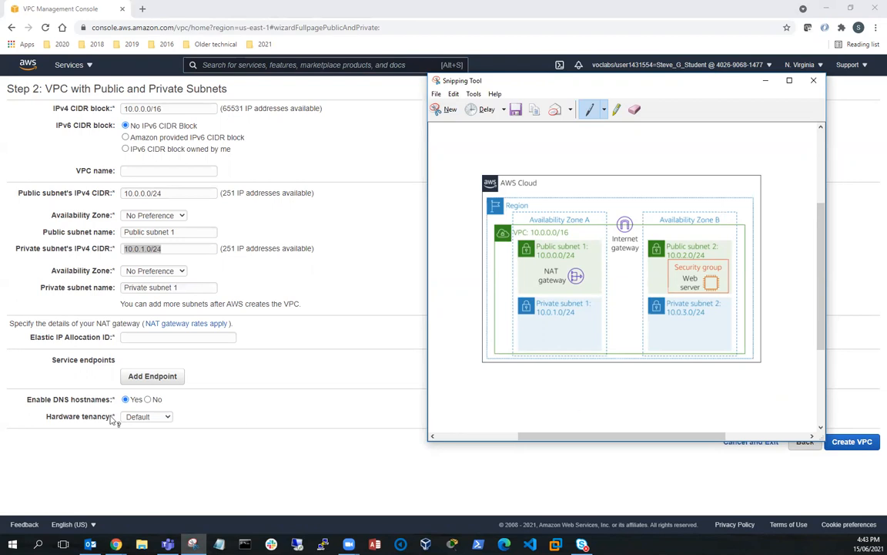
Step: Assign the available Elastic IP allocation to the NAT gateway, create the VPC and return to the VPC list
click(221, 337)
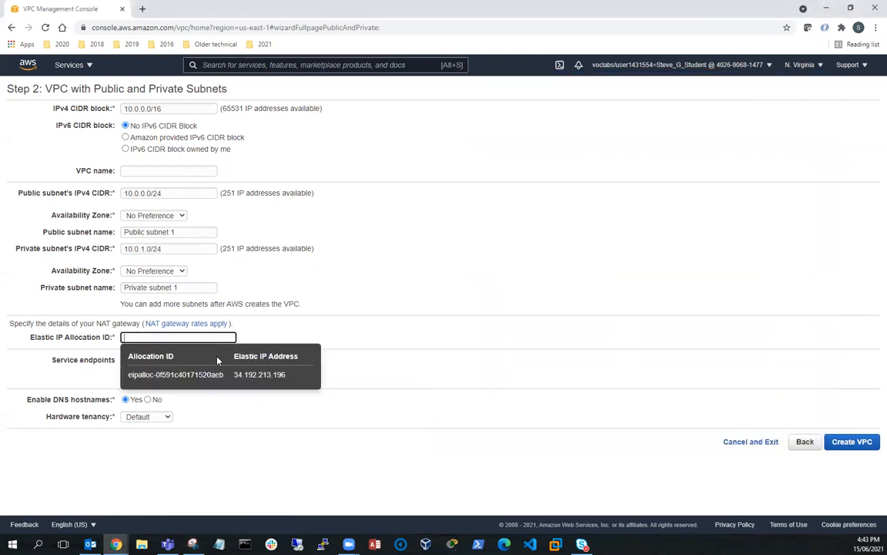
click(195, 376)
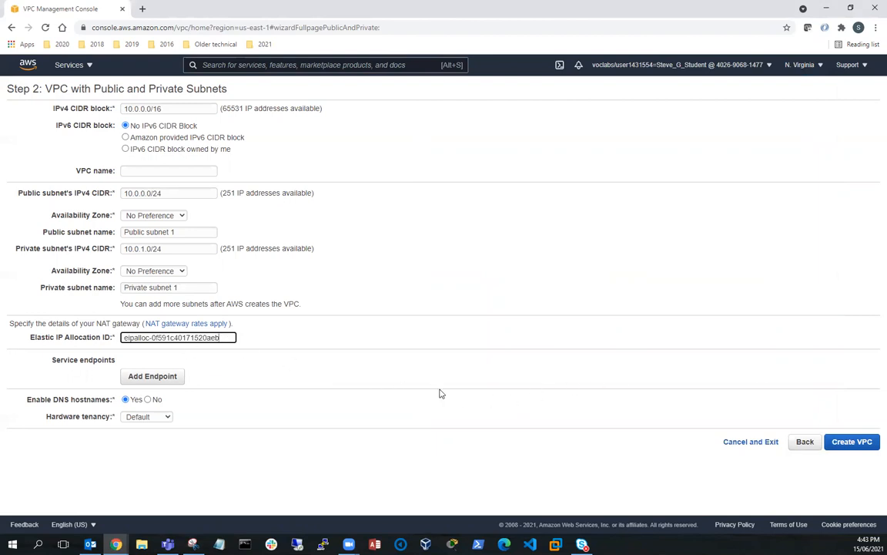
click(851, 447)
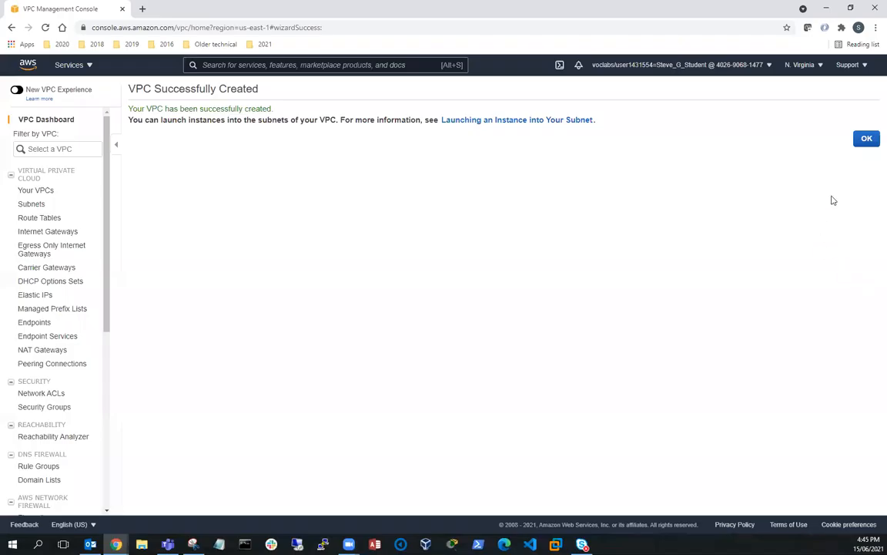
click(866, 140)
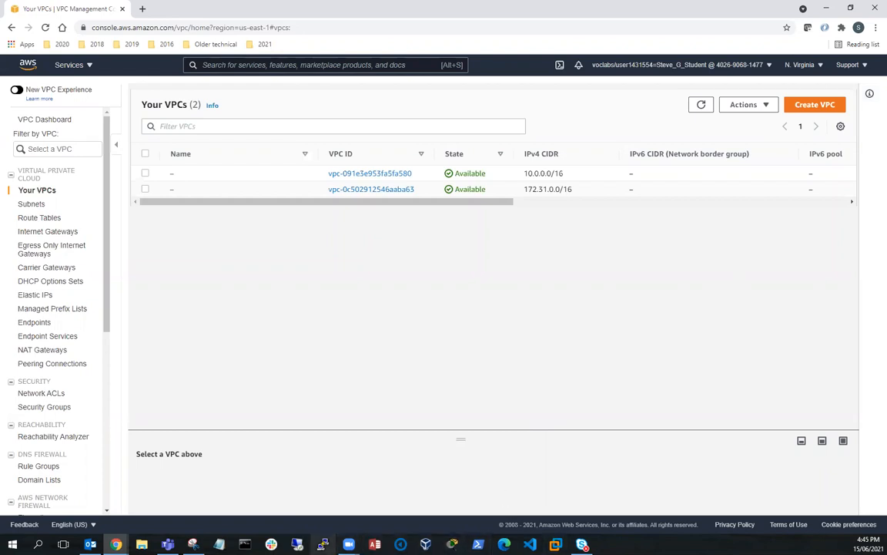
Step: Consult the network diagram, then start a new subnet in the VPC that uses the 10.0.0.0/16 range
click(193, 544)
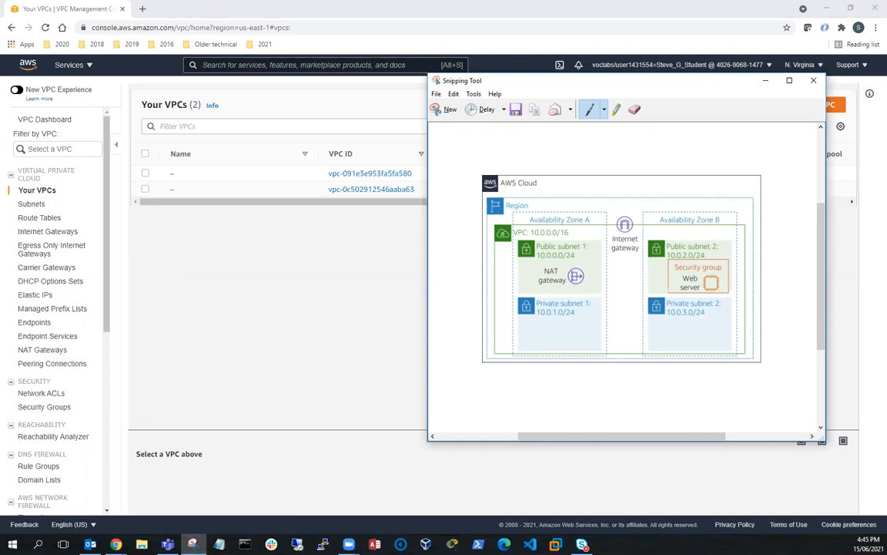
click(764, 80)
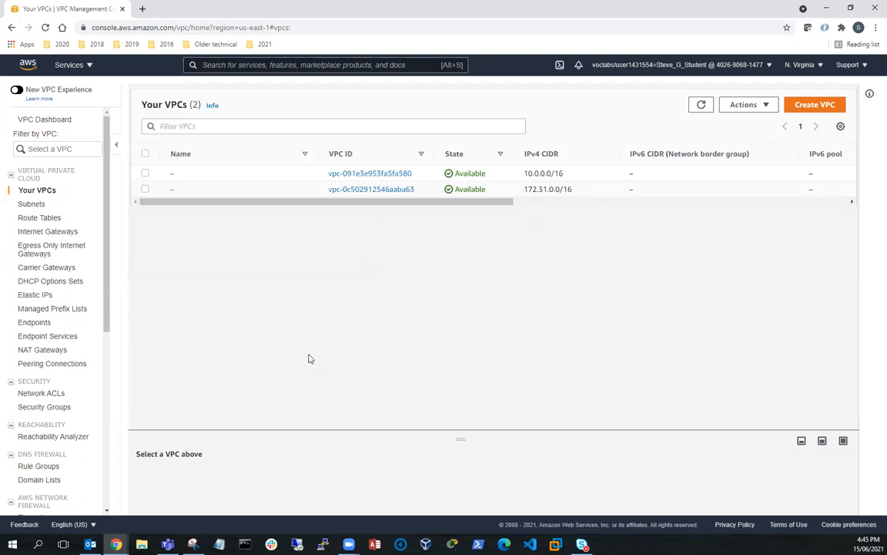
click(28, 206)
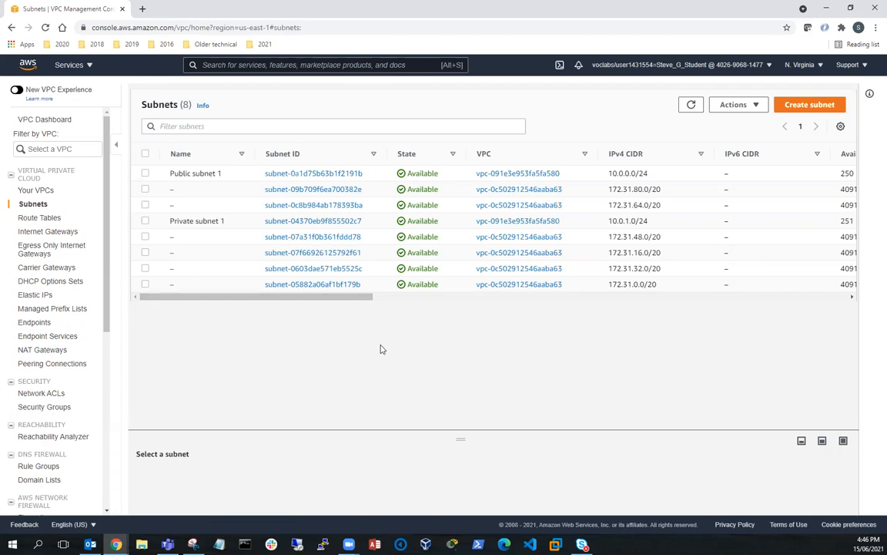
click(806, 106)
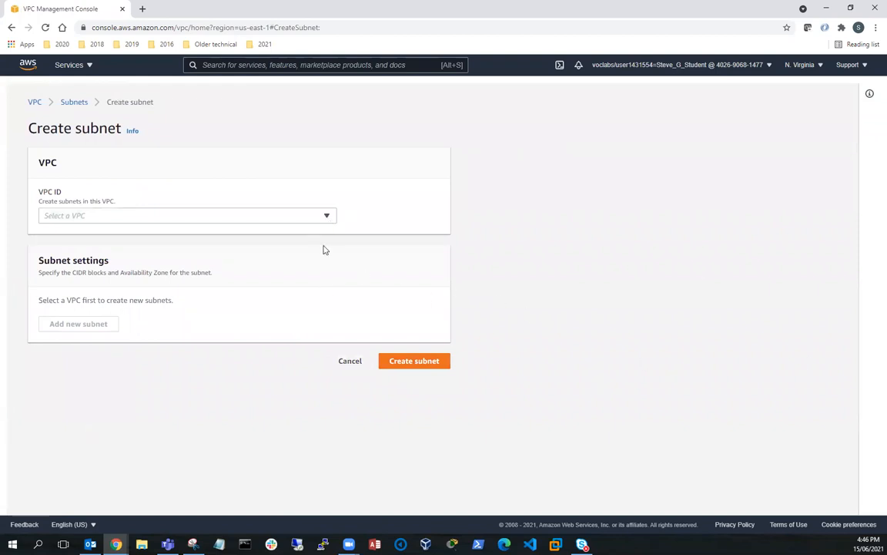
click(328, 216)
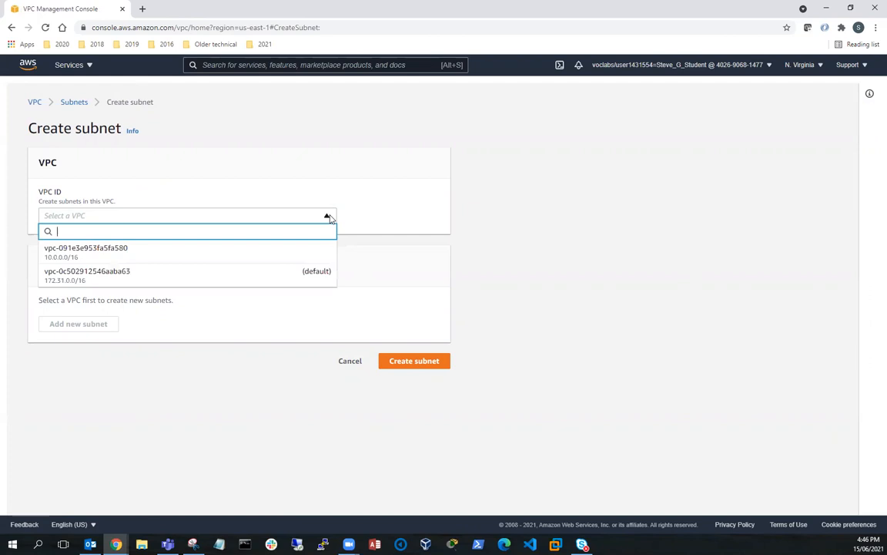
click(117, 254)
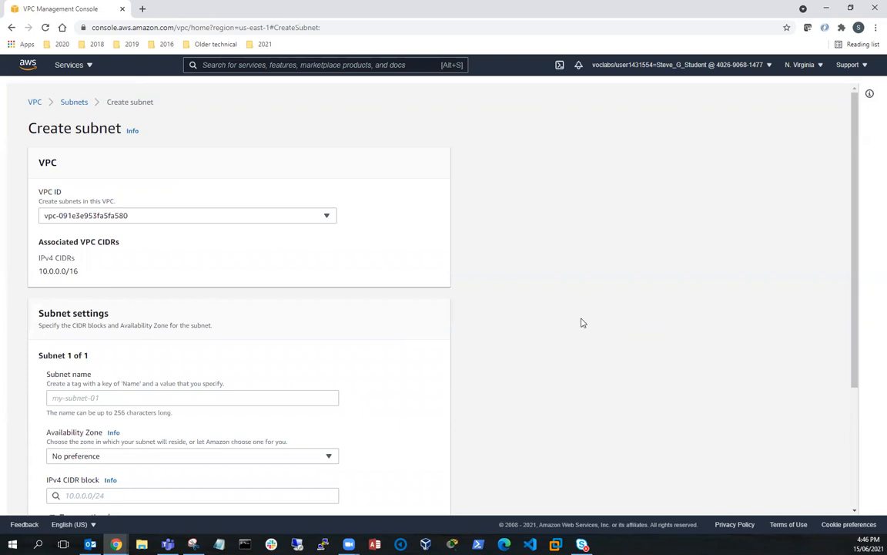
Step: Name the new subnet Public Subnet 2 and place it in the us-east-1b Availability Zone
scroll(583, 323, down, 1)
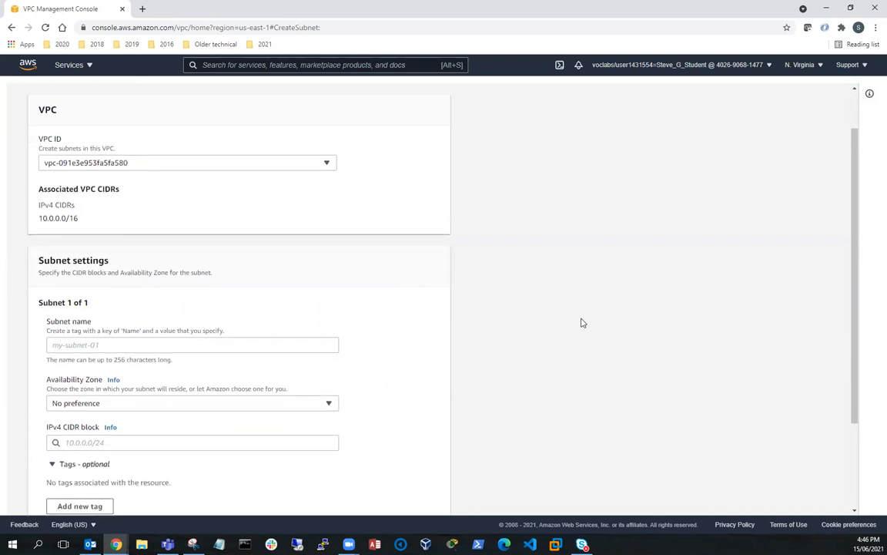
scroll(583, 323, down, 1)
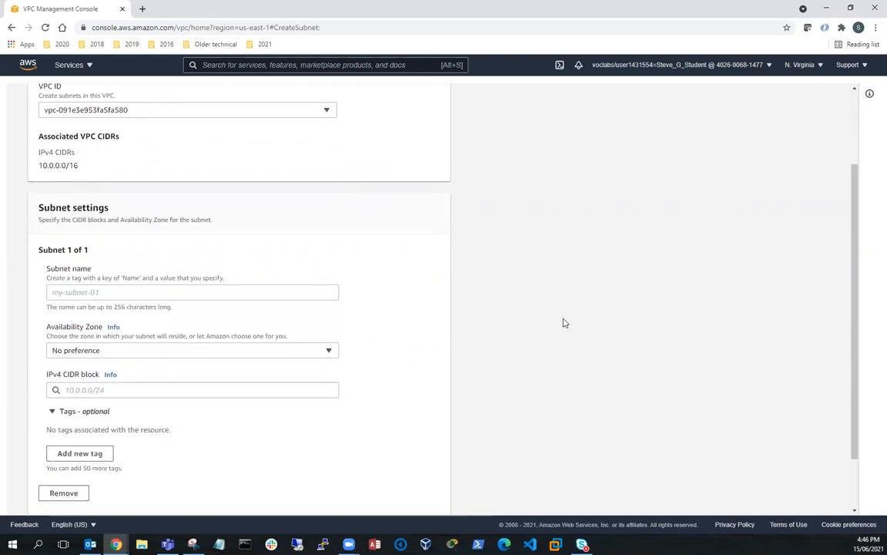
click(66, 291)
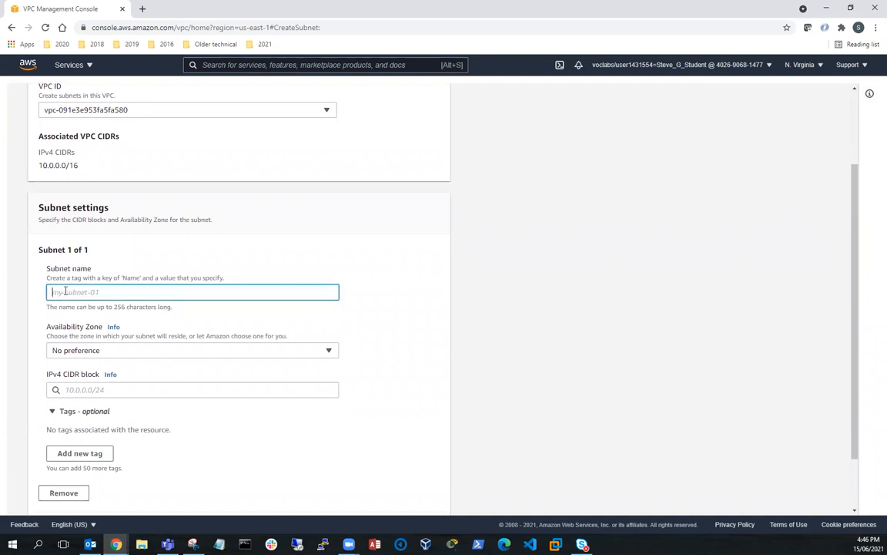
text(Public Sub)
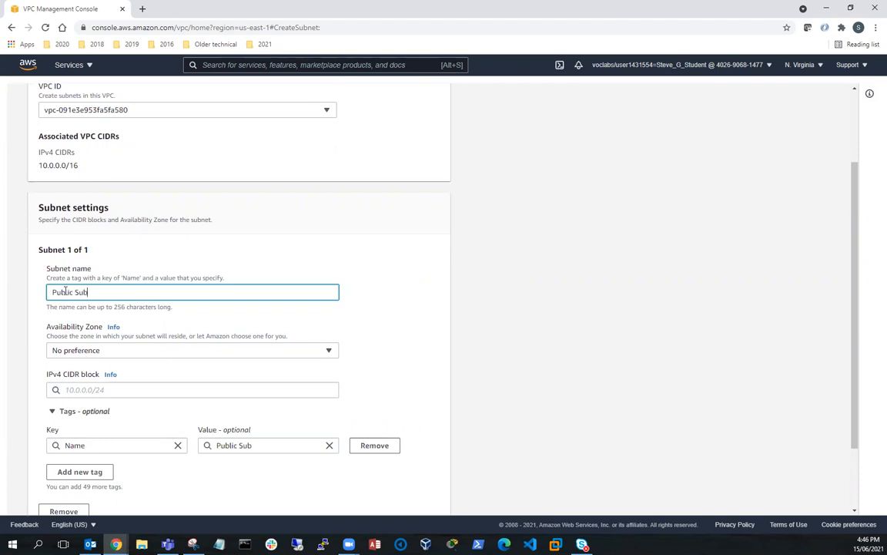
text(net 2)
click(329, 351)
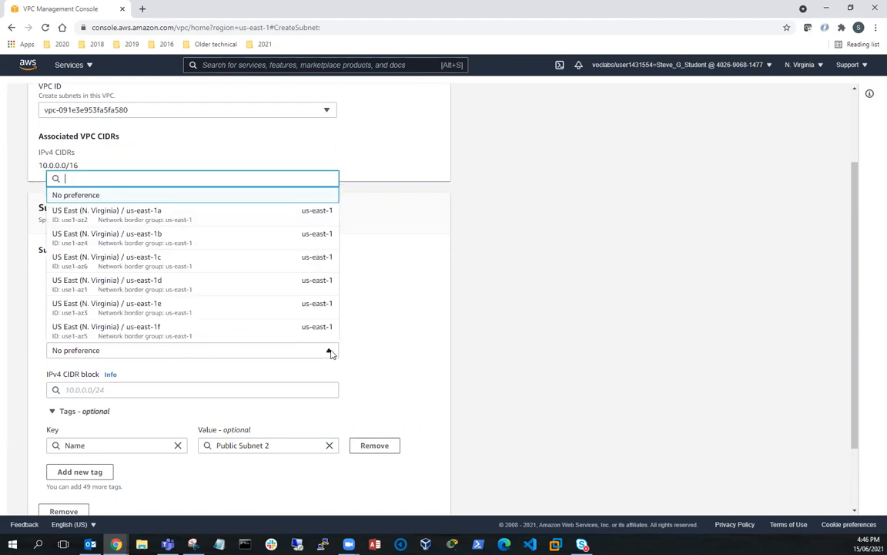
click(220, 241)
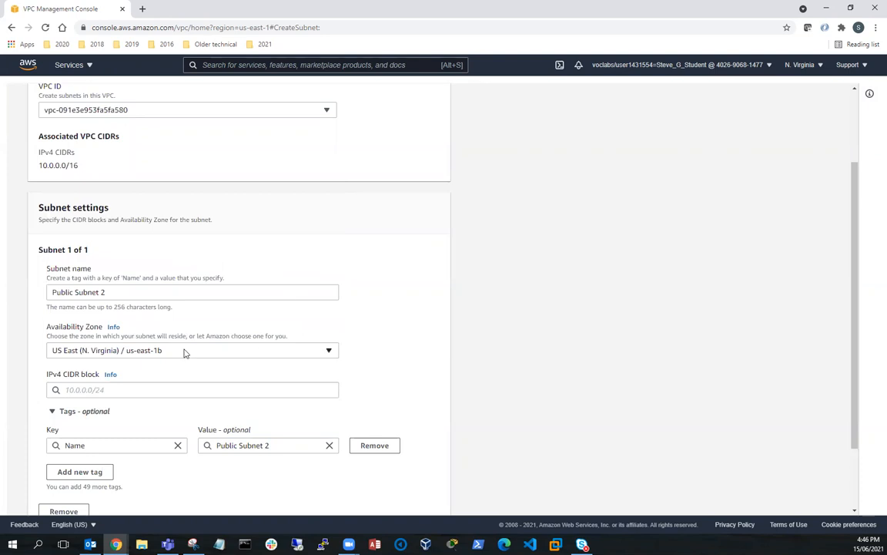
Step: Set Public Subnet 2's IPv4 CIDR block to 10.0.2.0/24 and create the subnet
click(152, 389)
text(10)
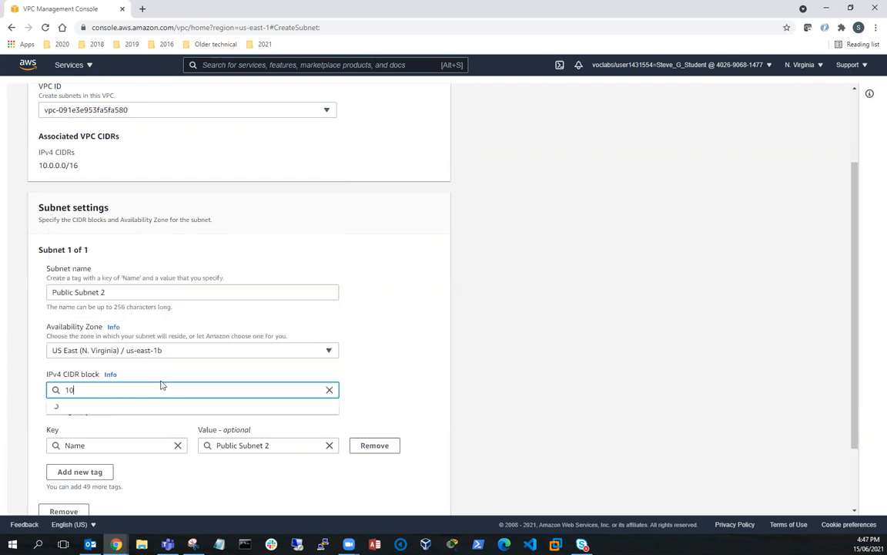
text(.0.2.0/2)
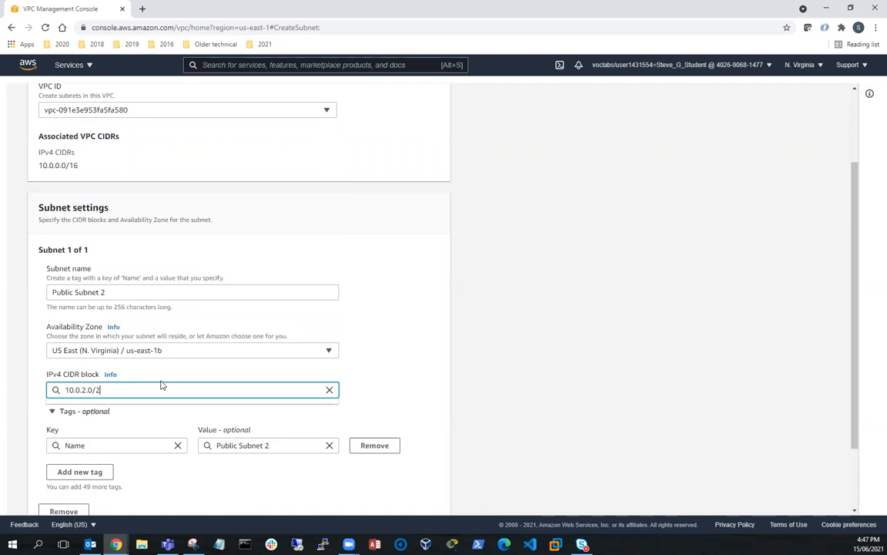
text(4)
click(82, 408)
scroll(153, 427, down, 2)
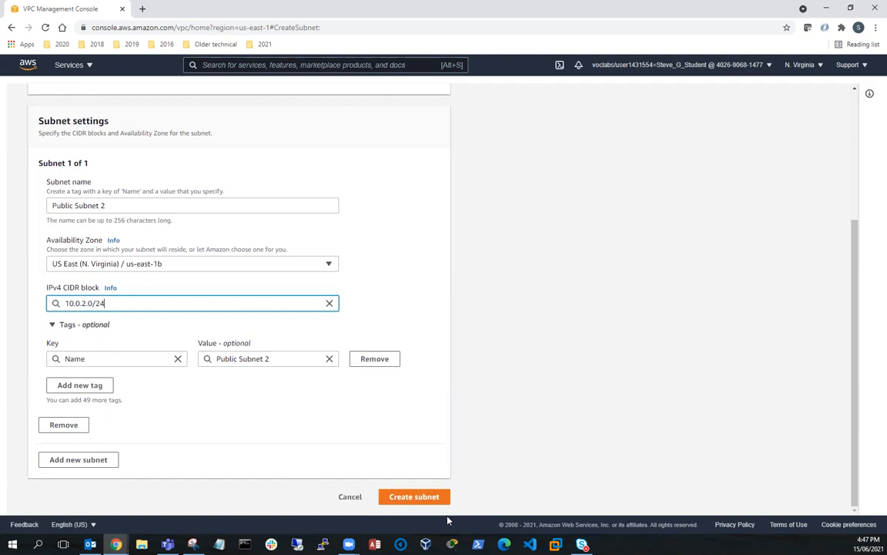
click(422, 498)
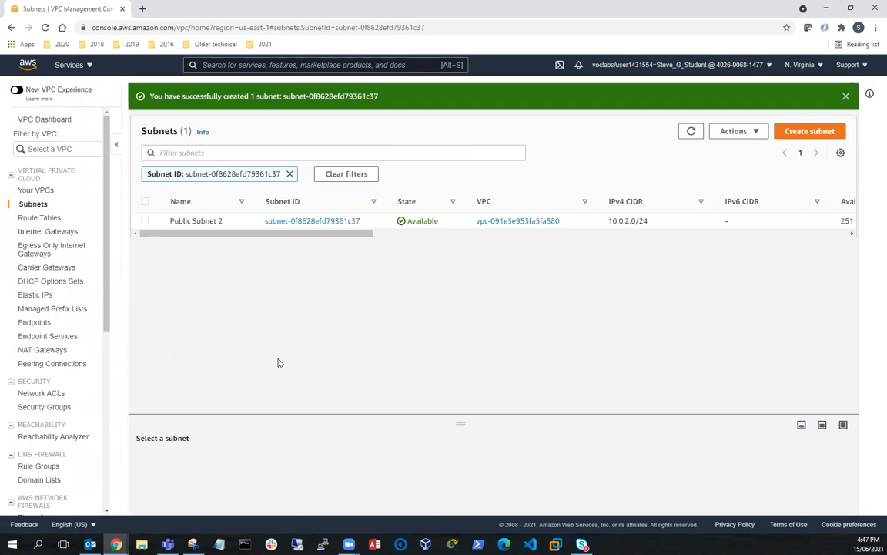
Step: Start another subnet in the 10.0.0.0/16 VPC, named Private Subnet 2, in the us-east-1b Availability Zone
click(811, 133)
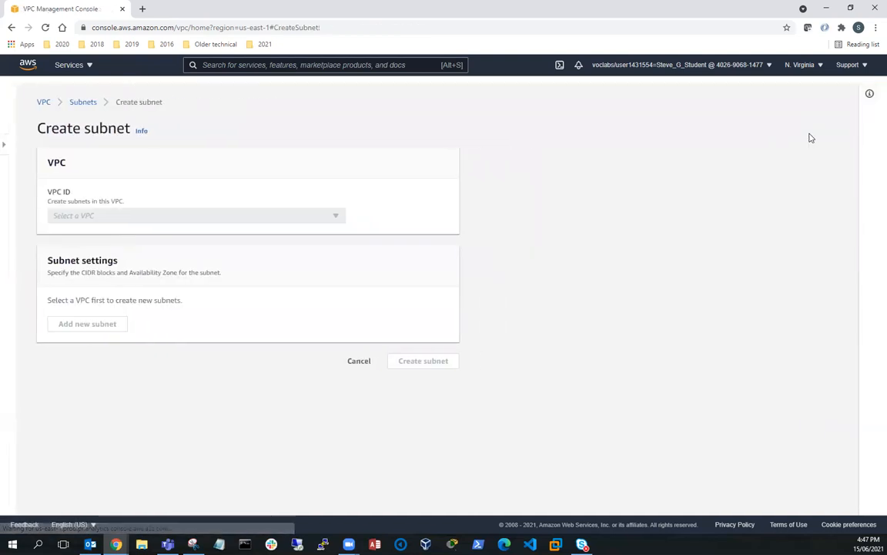
click(325, 216)
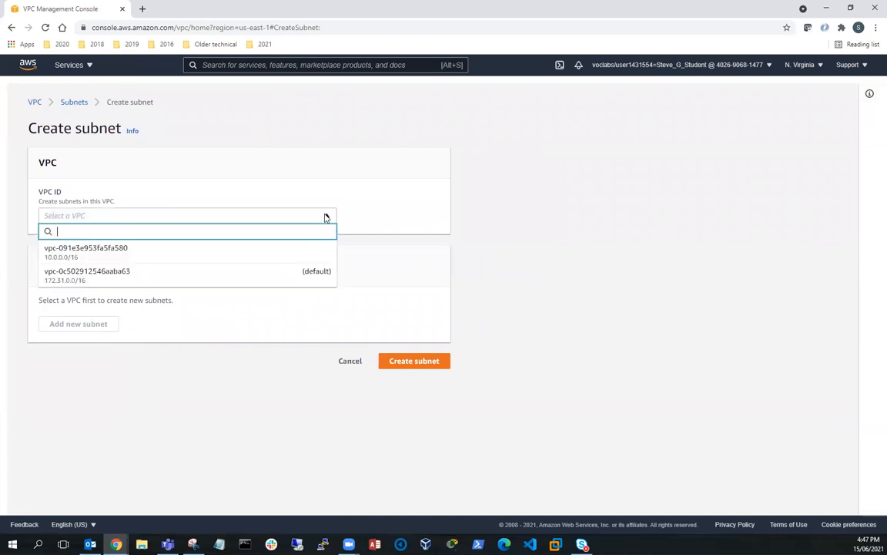
click(96, 255)
click(75, 398)
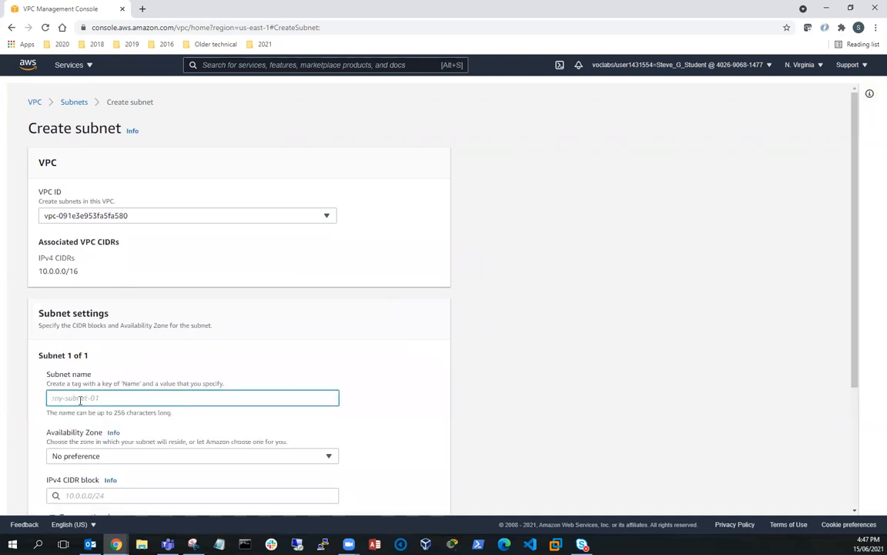
text(Private 1)
text(ubnet 2)
click(328, 456)
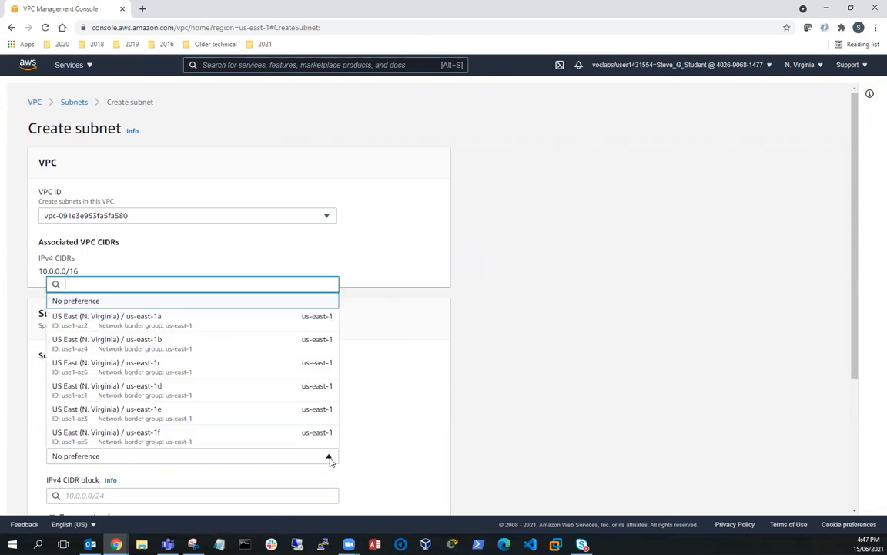
click(218, 346)
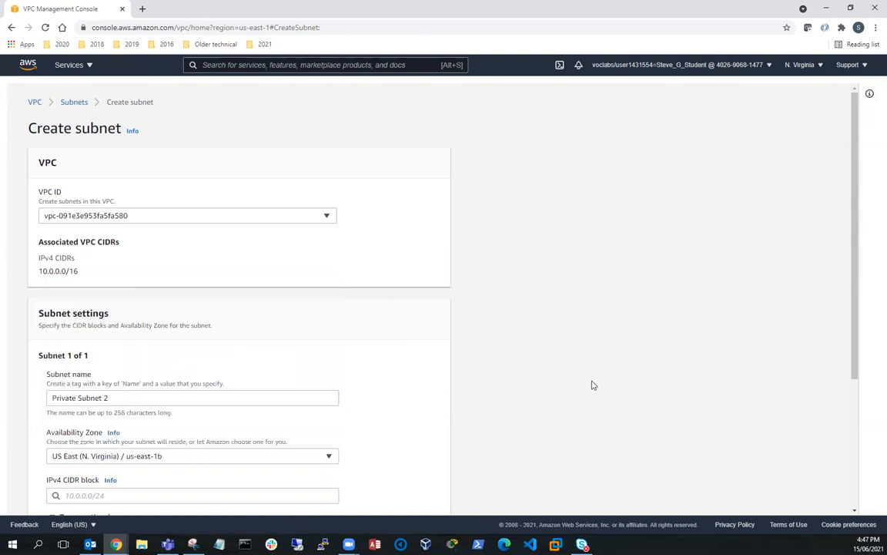
Step: Set Private Subnet 2's IPv4 CIDR block to 10.0.3.0/24, check it against the network diagram and create the subnet
scroll(440, 414, down, 2)
click(154, 390)
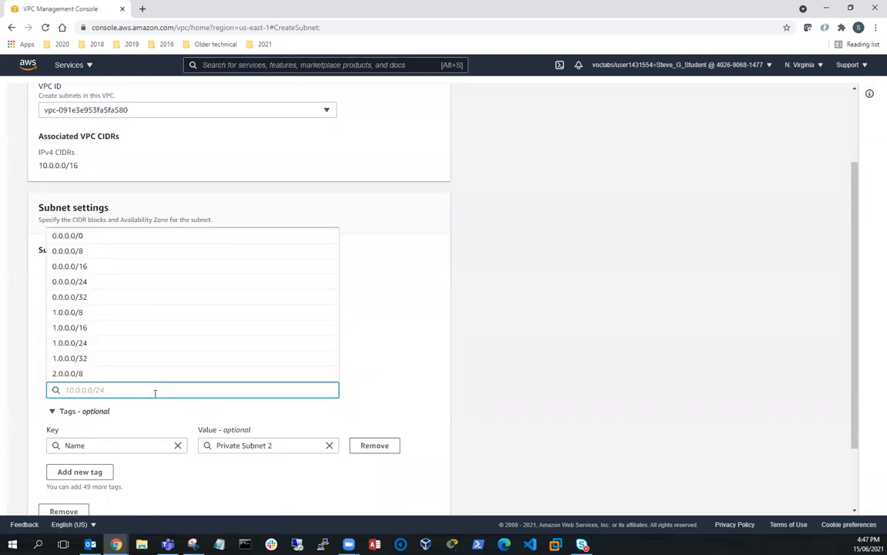
text(10)
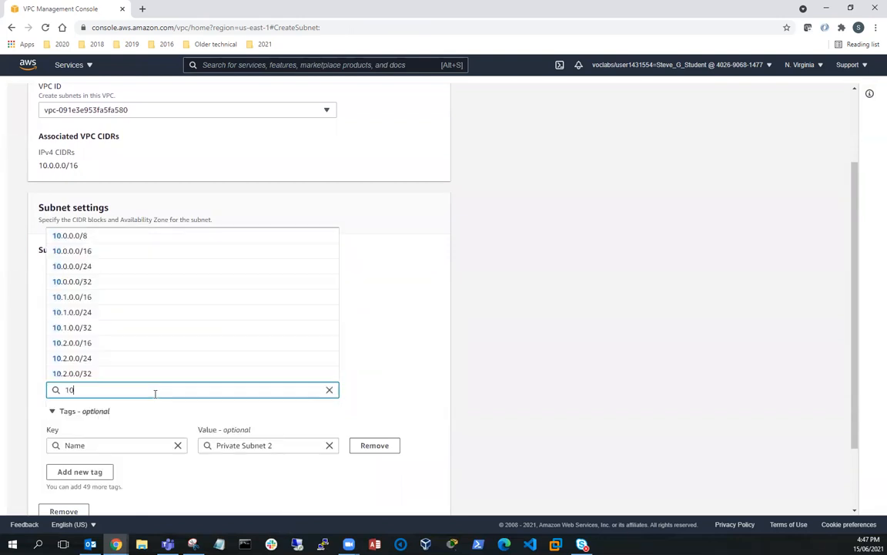
text(.0.3.0/2)
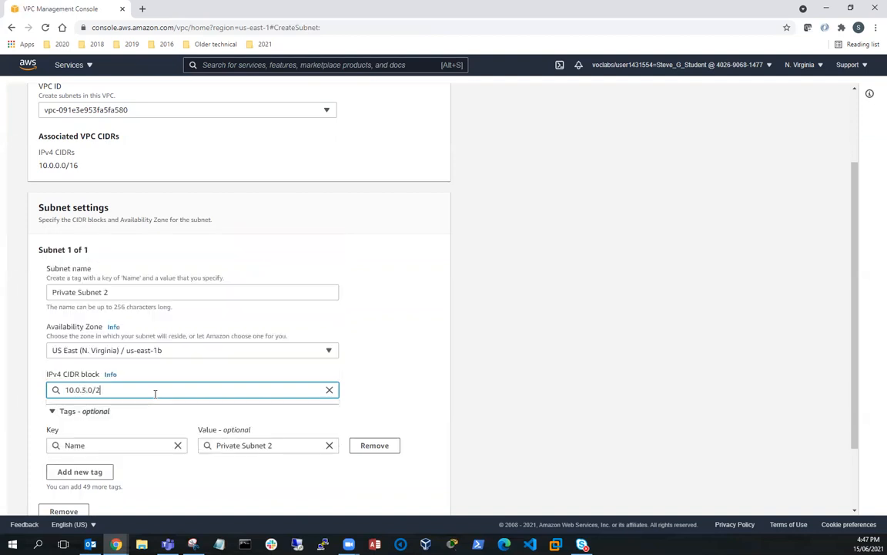
text(4)
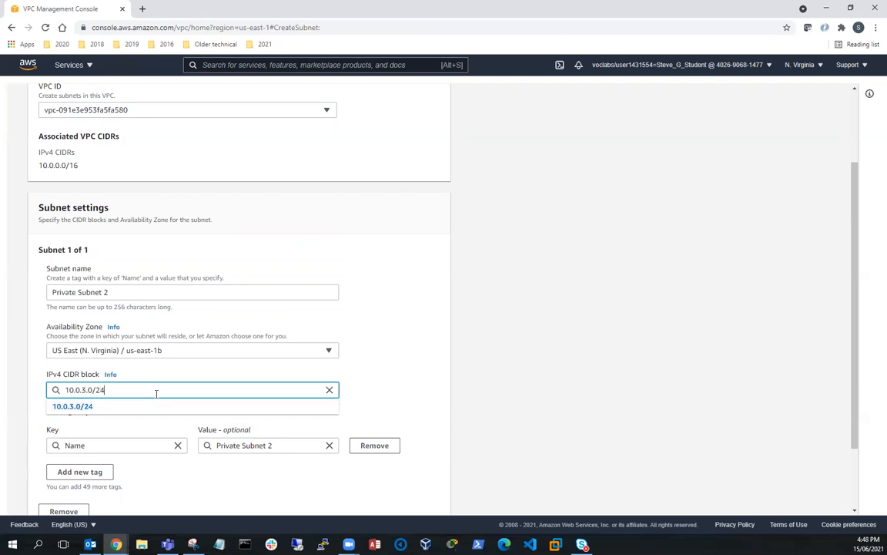
click(150, 406)
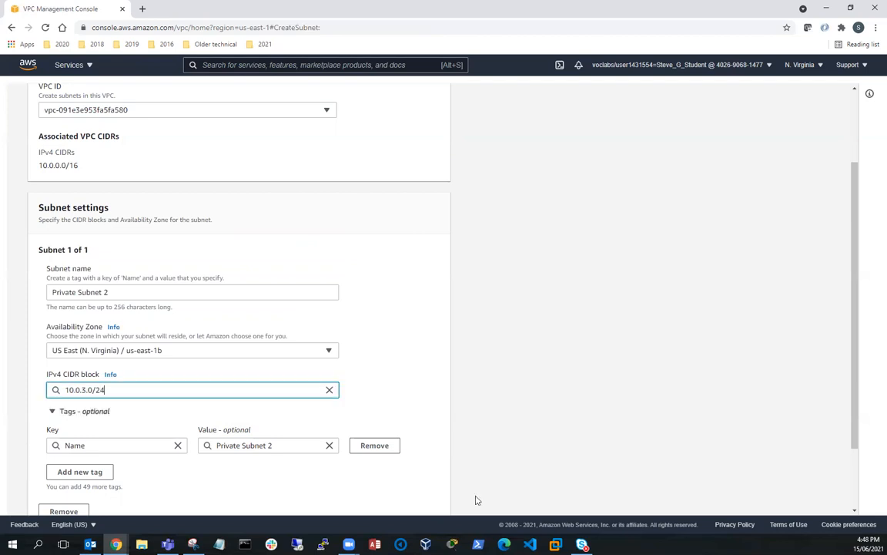
key(alt+Tab)
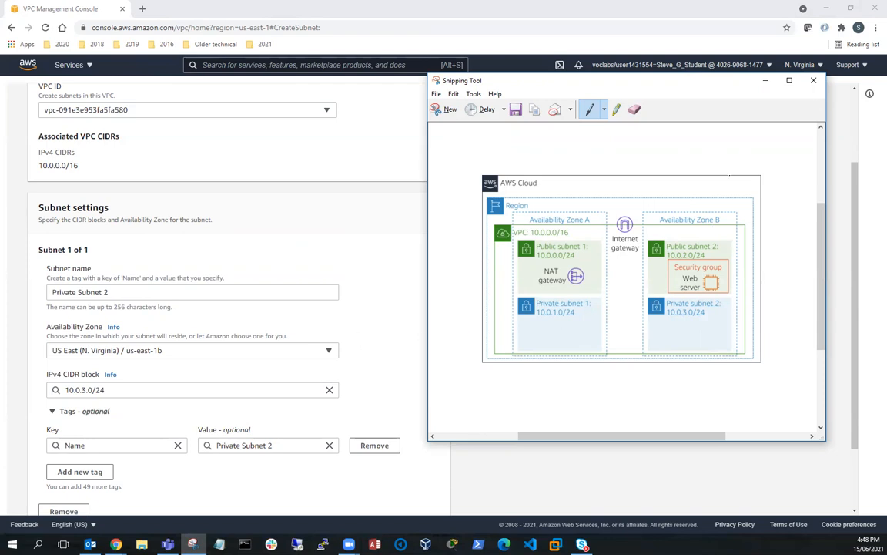
click(764, 80)
scroll(402, 392, down, 1)
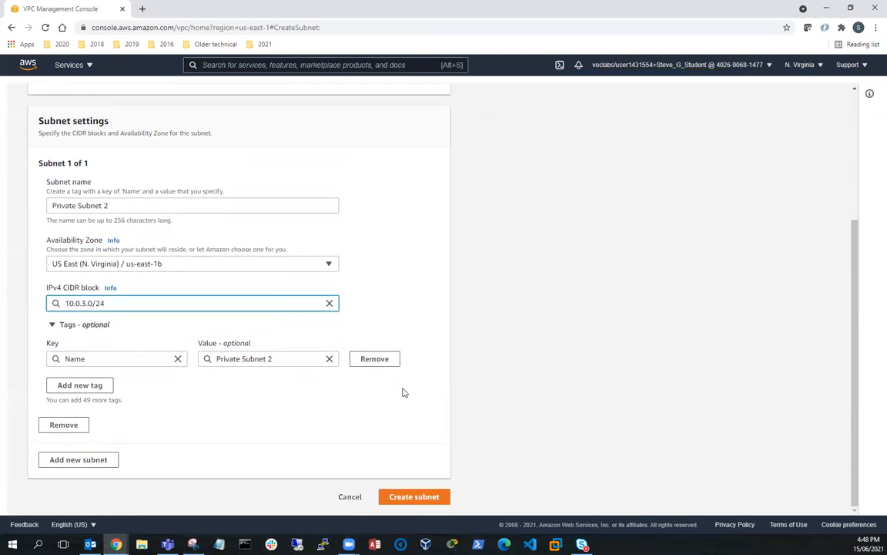
click(412, 497)
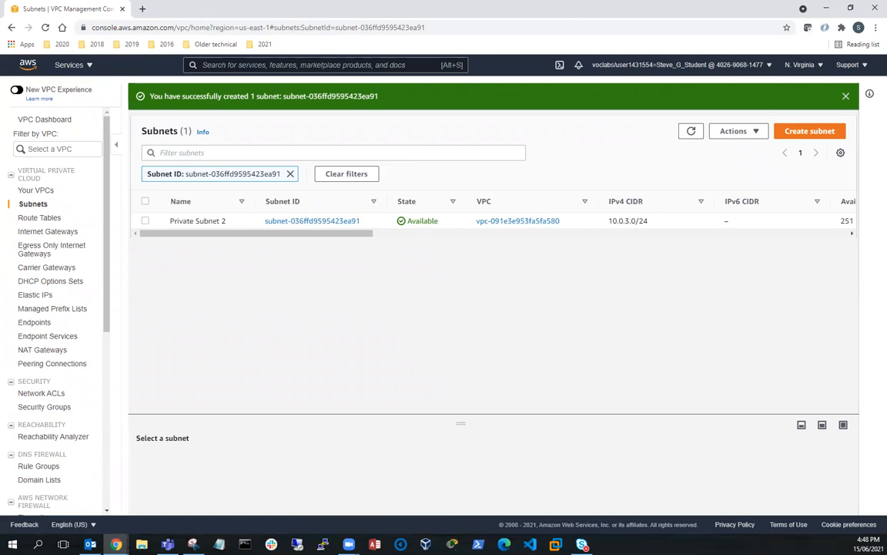
Step: Review the full subnet list and the VPC list, and examine the details of the new VPC's non-main route table
click(30, 205)
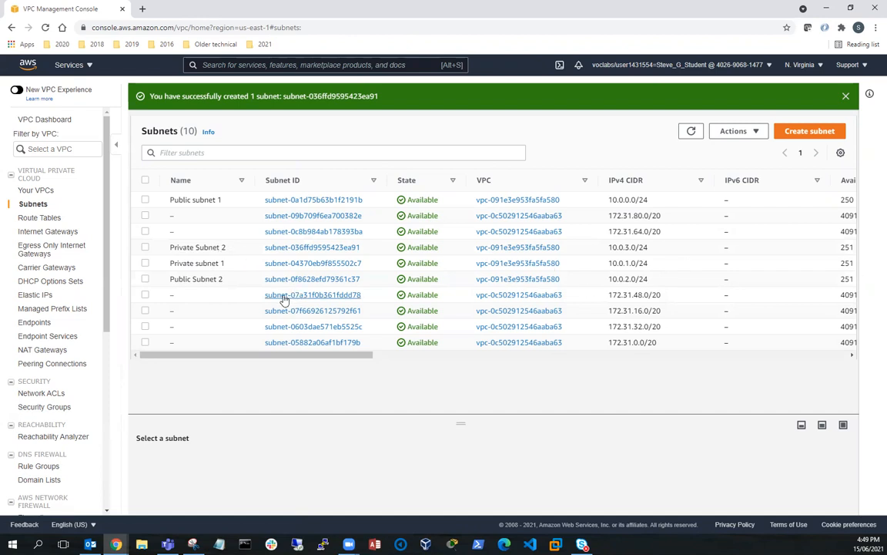
click(43, 219)
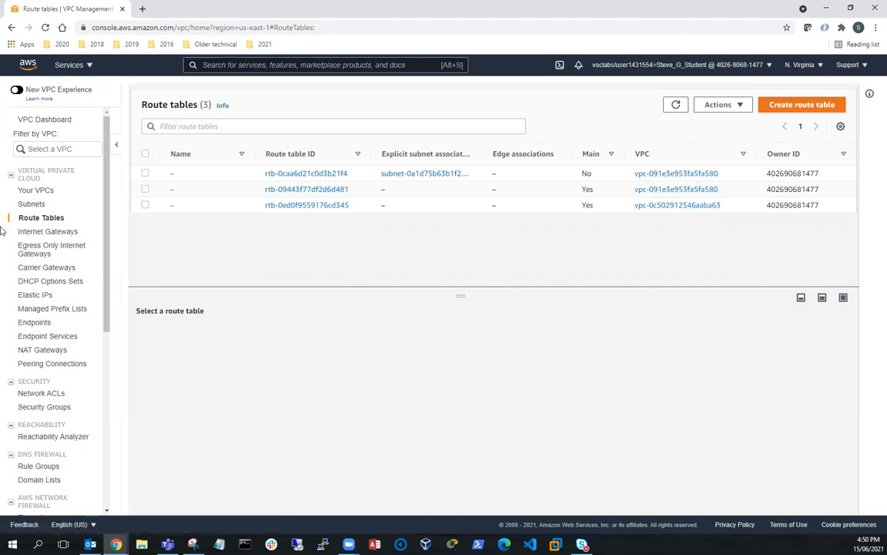
click(37, 192)
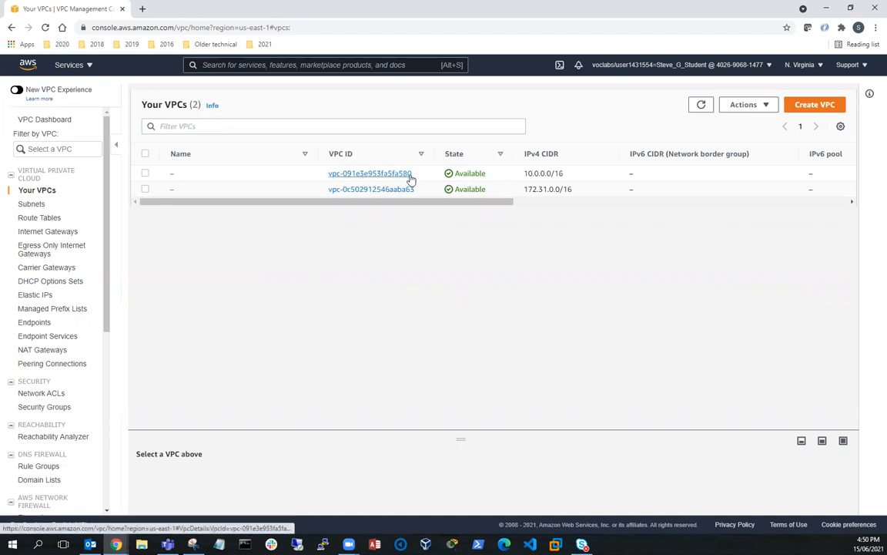
click(43, 219)
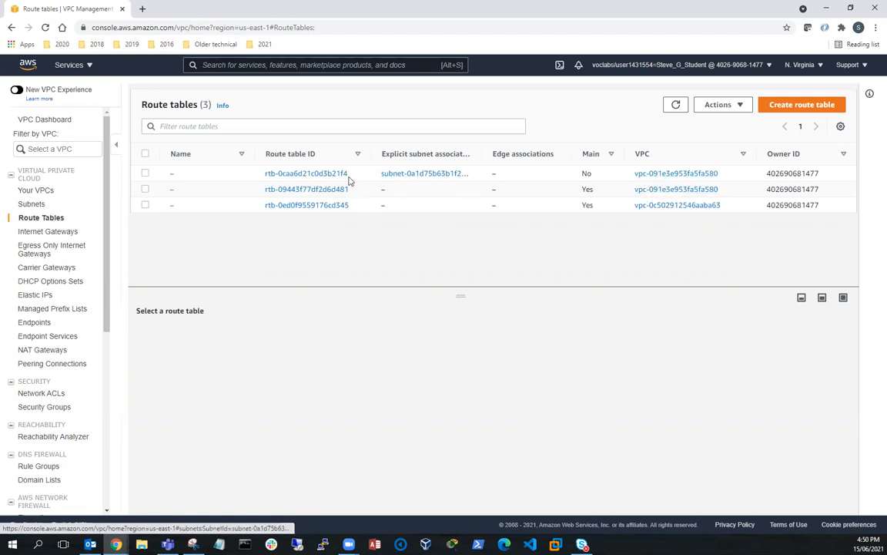
click(145, 173)
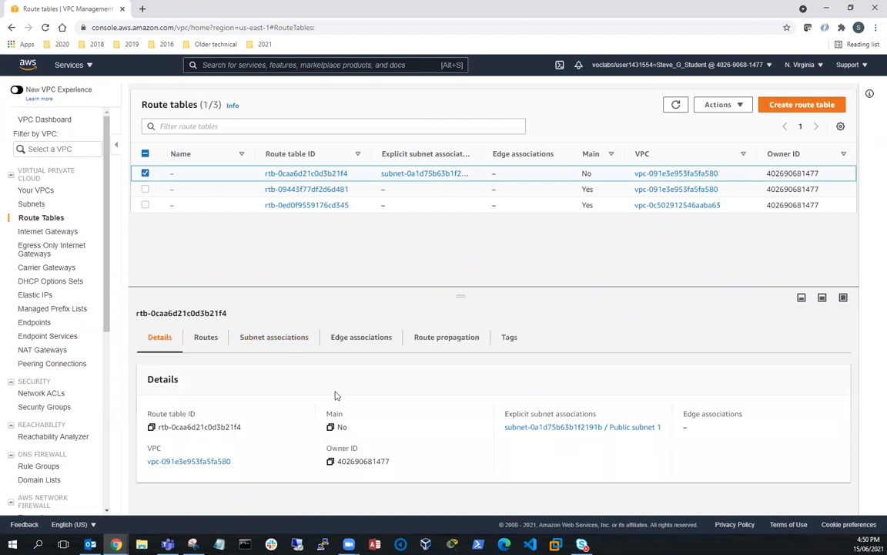
click(145, 173)
Step: Check the routes of the 10.0.0.0/16 VPC's main route table and name that table Private Route table
click(145, 190)
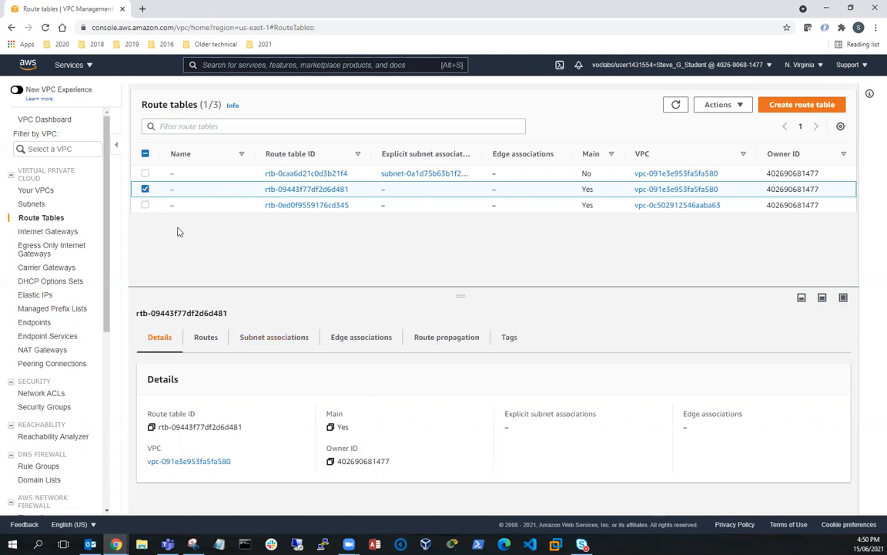
click(209, 339)
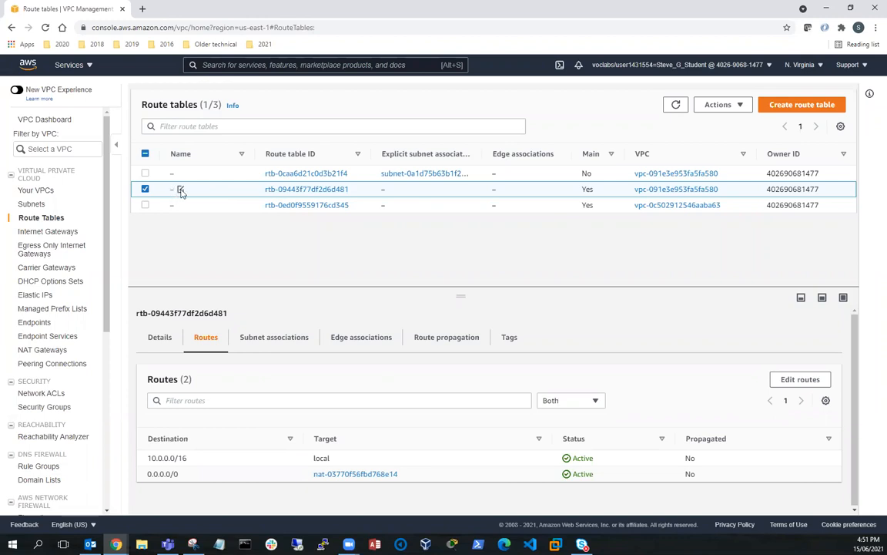
click(181, 190)
text(P)
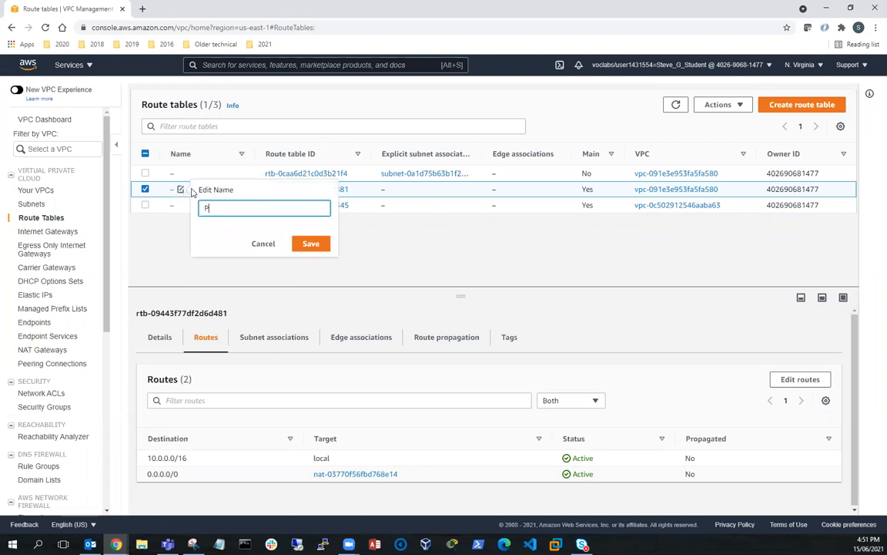
text(rivate Route table)
click(315, 246)
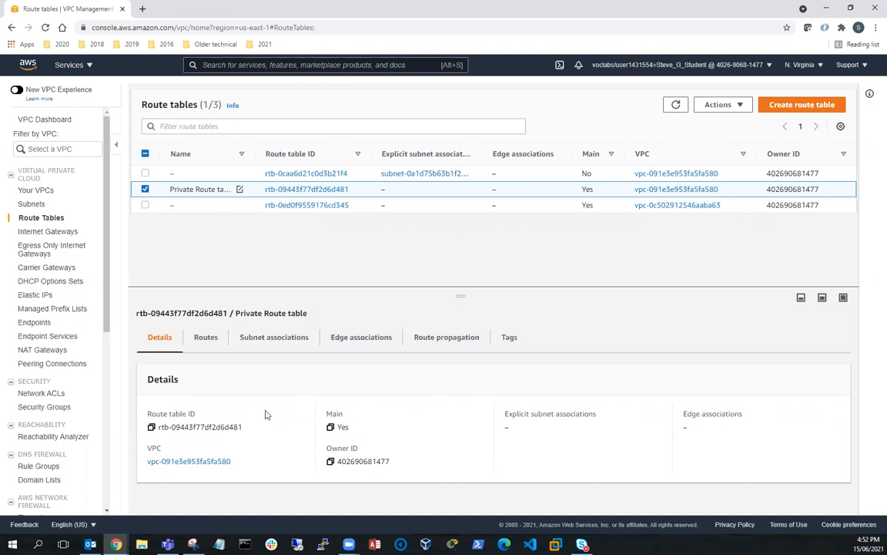
Step: Explicitly associate Private subnet 1 and Private Subnet 2 with the Private Route table and save the associations
click(274, 339)
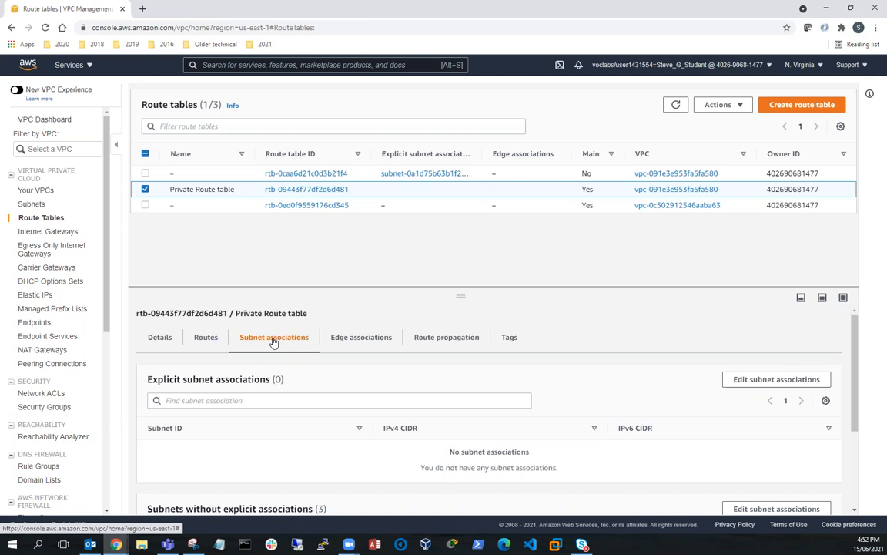
scroll(274, 341, down, 1)
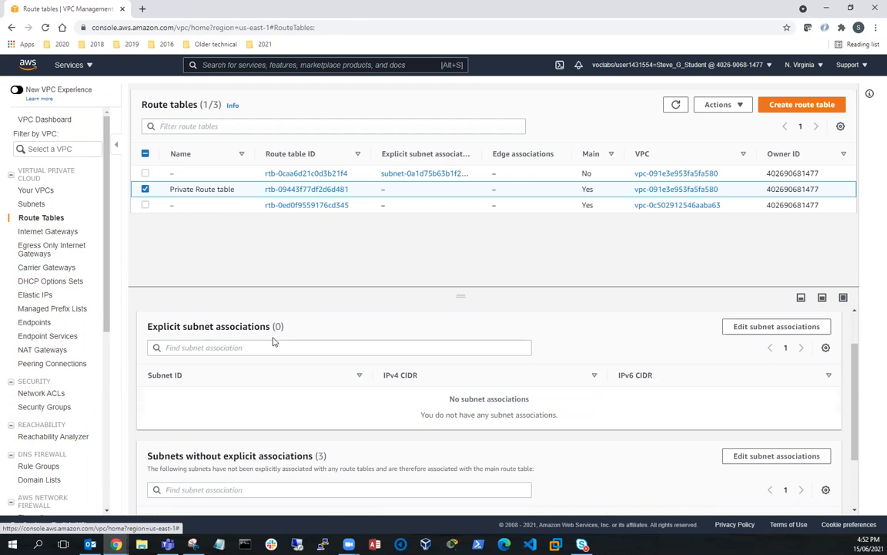
click(770, 330)
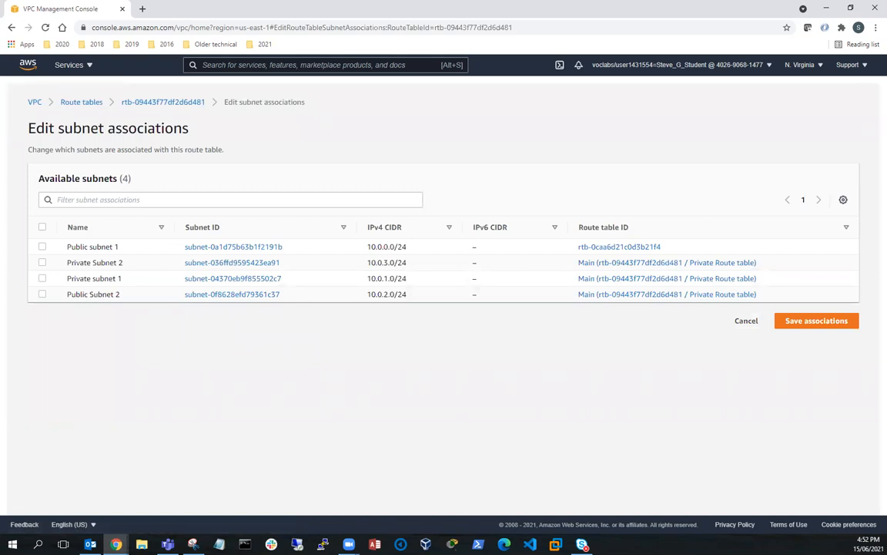
click(42, 278)
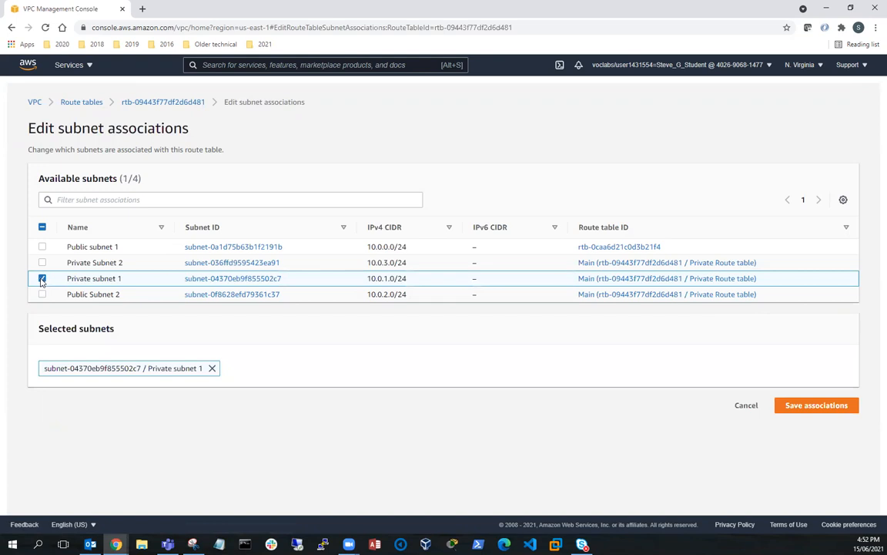
click(43, 263)
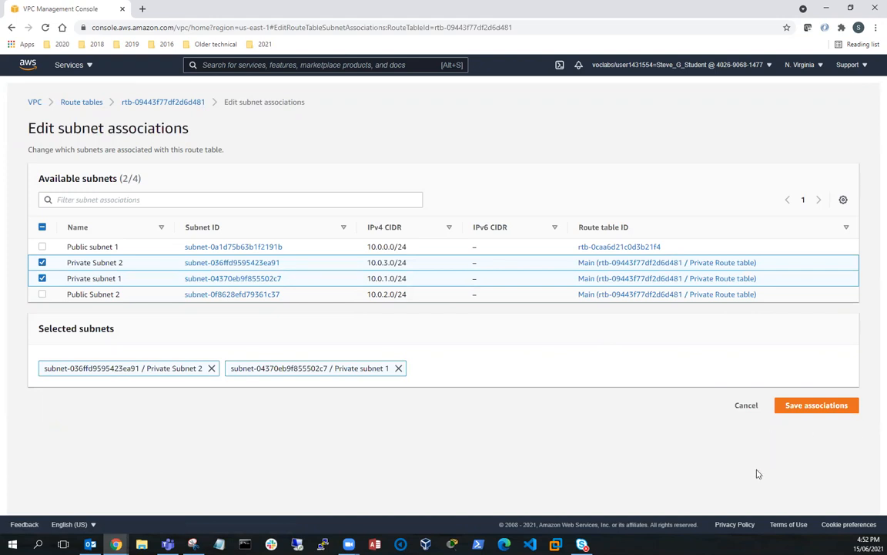
click(807, 407)
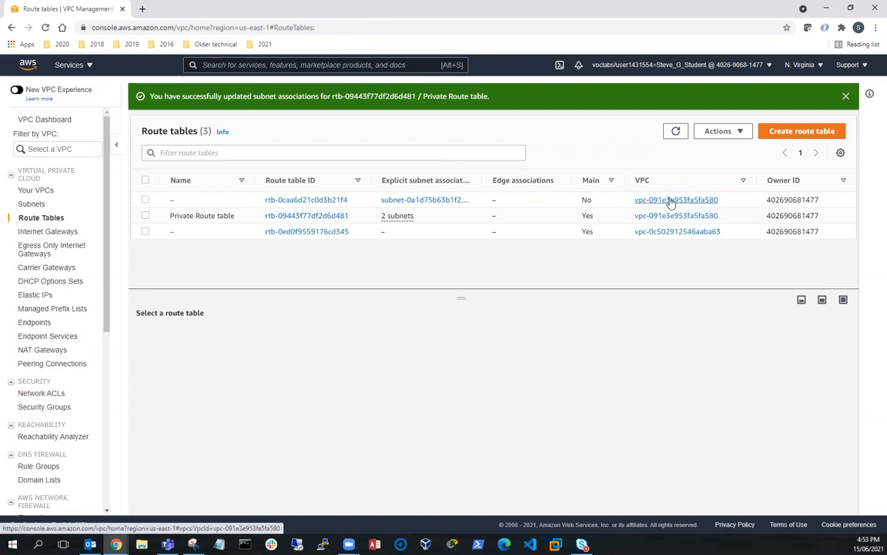
Step: Name the route table associated with Public subnet 1 as Public Route table
click(145, 201)
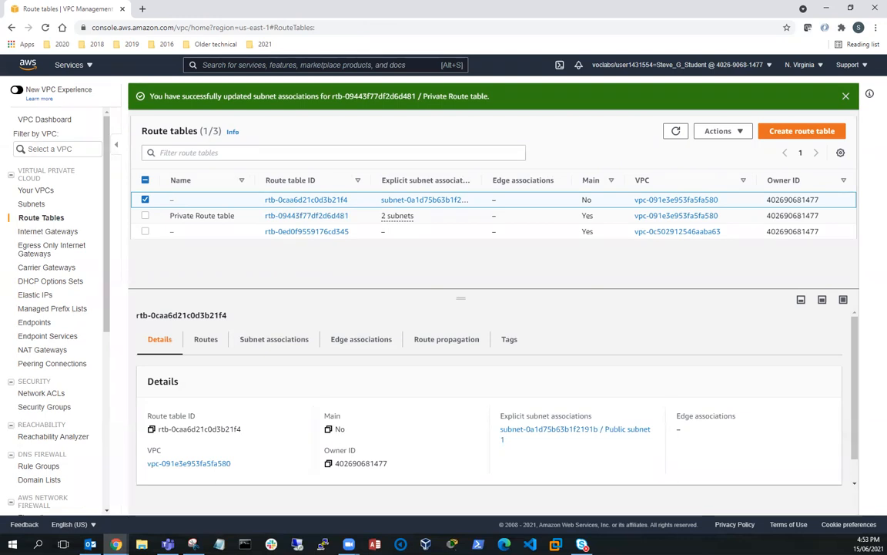
click(178, 200)
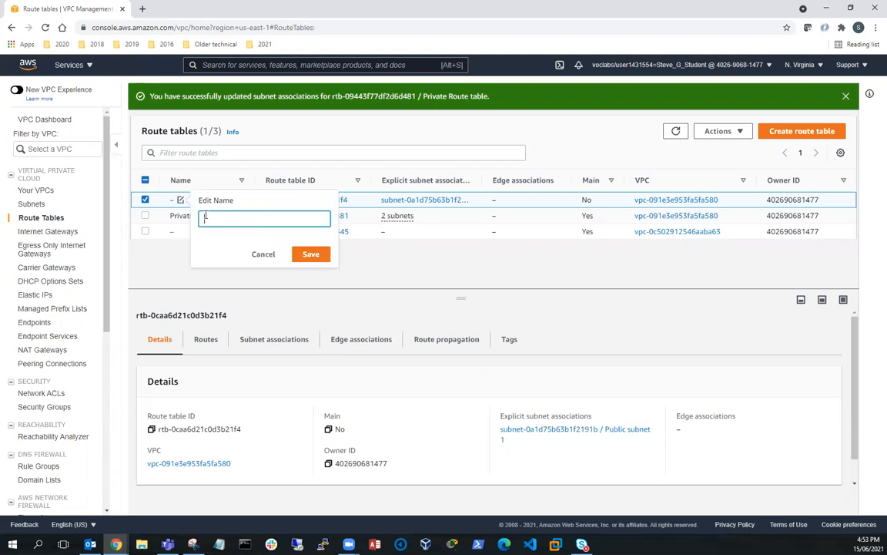
text(Public Route table)
click(310, 255)
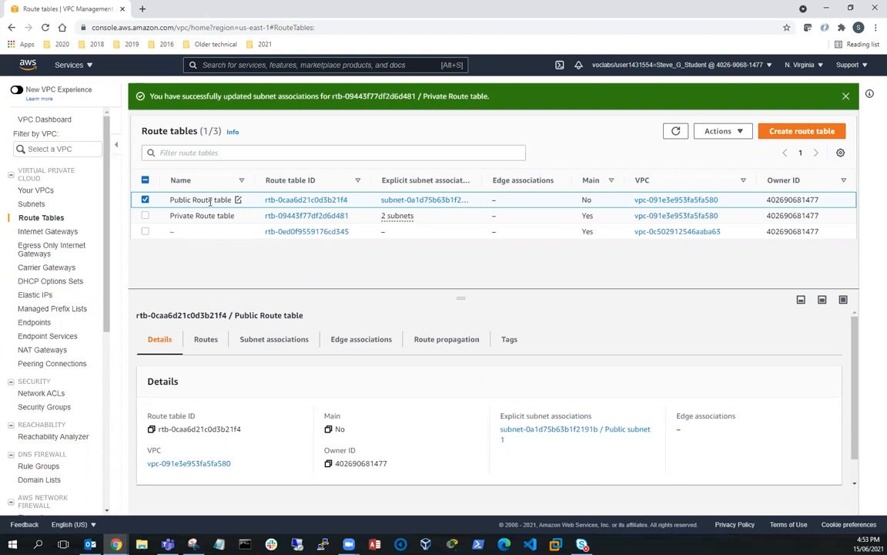
Step: Check the Public Route table's routes, add Public Subnet 2 to its explicit subnet associations alongside Public subnet 1, and save
click(206, 342)
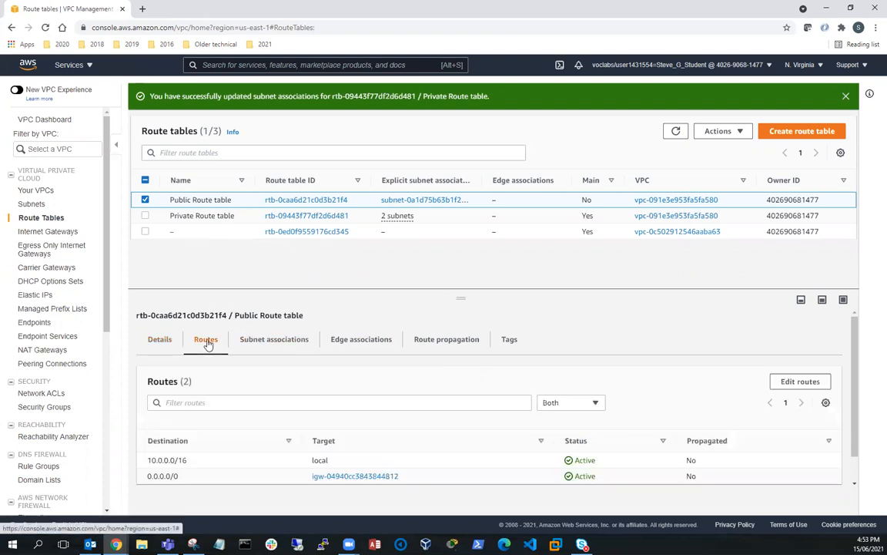
drag(148, 475, 184, 481)
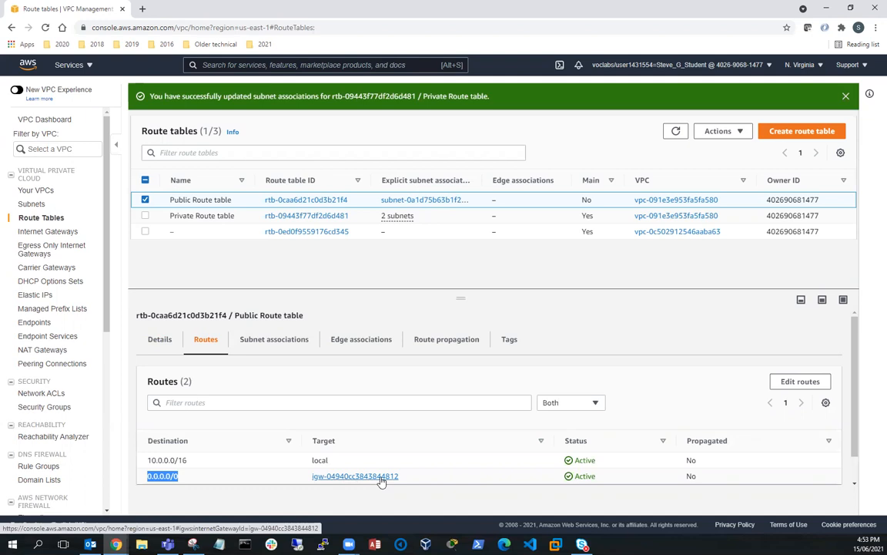
click(275, 340)
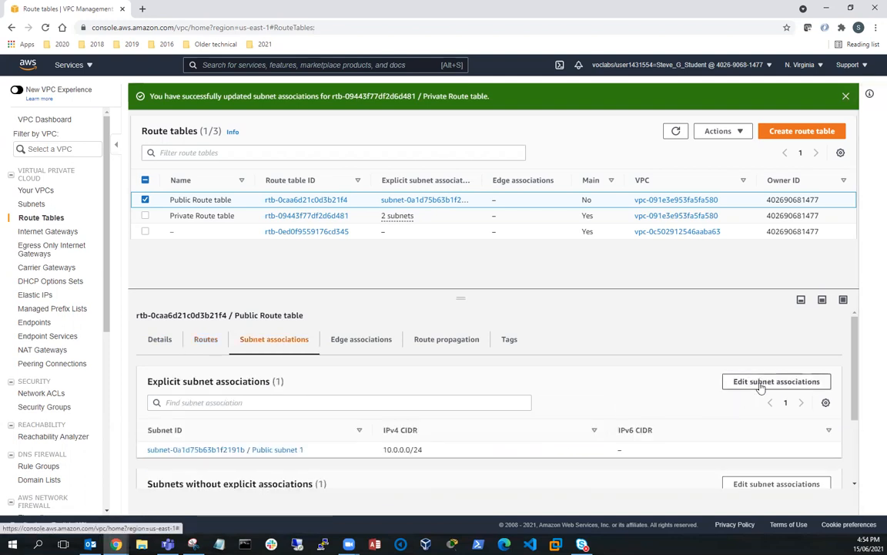
click(761, 383)
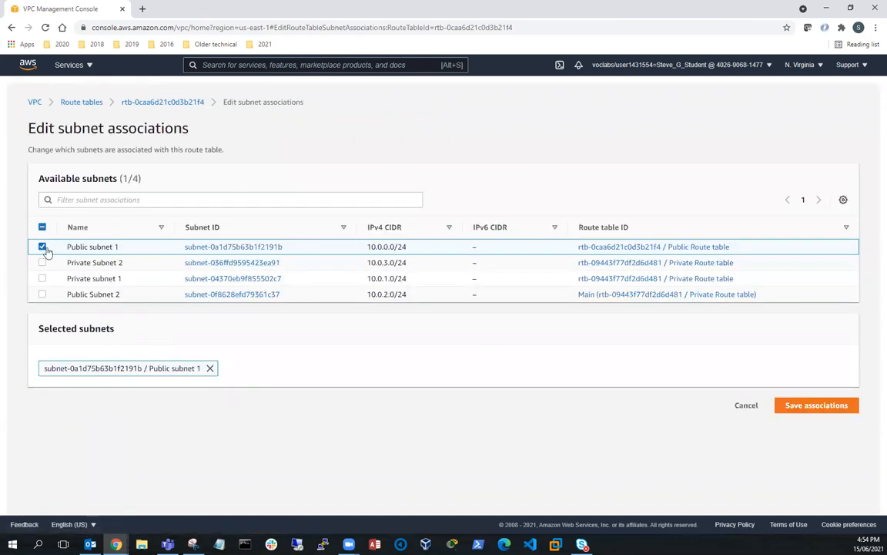
click(41, 295)
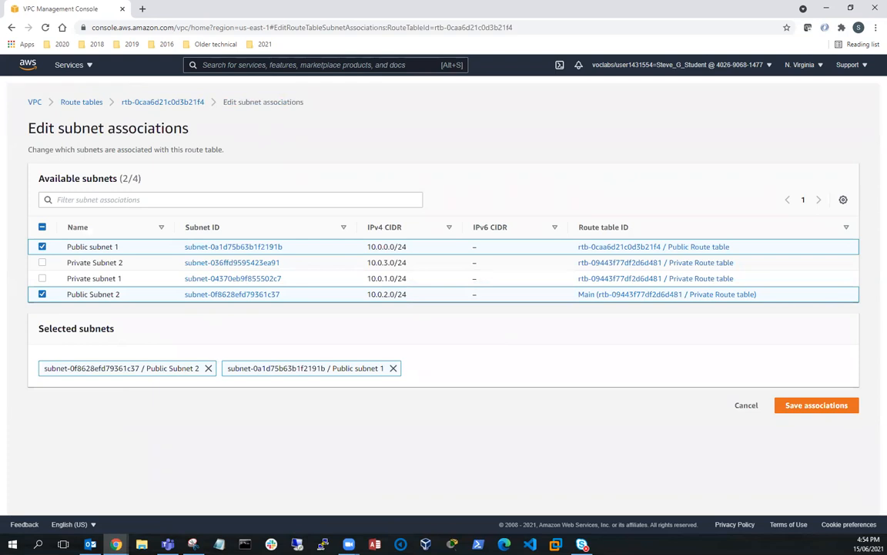
click(808, 406)
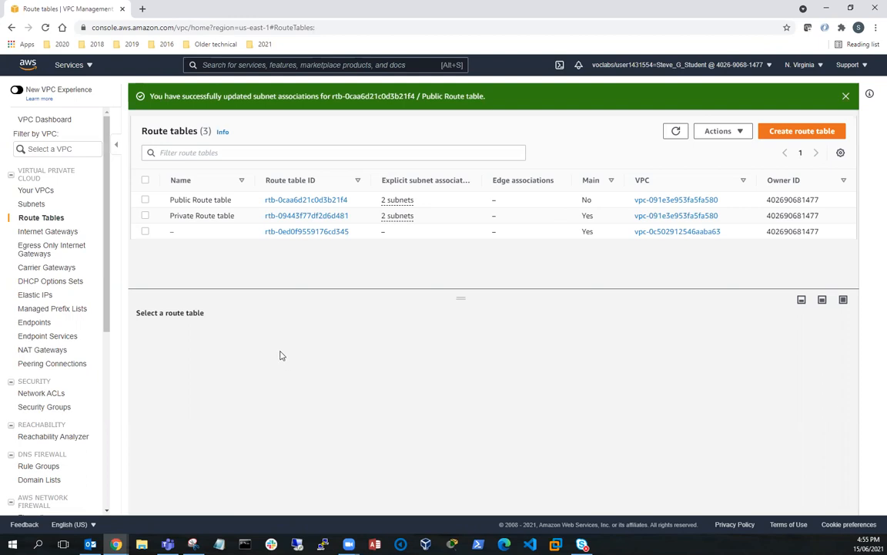
Step: Start creating a new security group and name it Web security group, correcting the misspelled word in the name
click(42, 408)
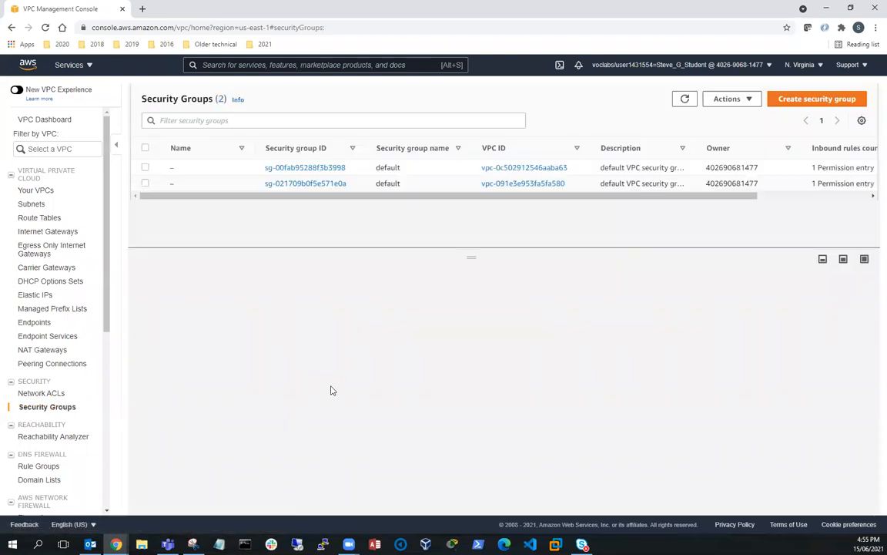
click(812, 103)
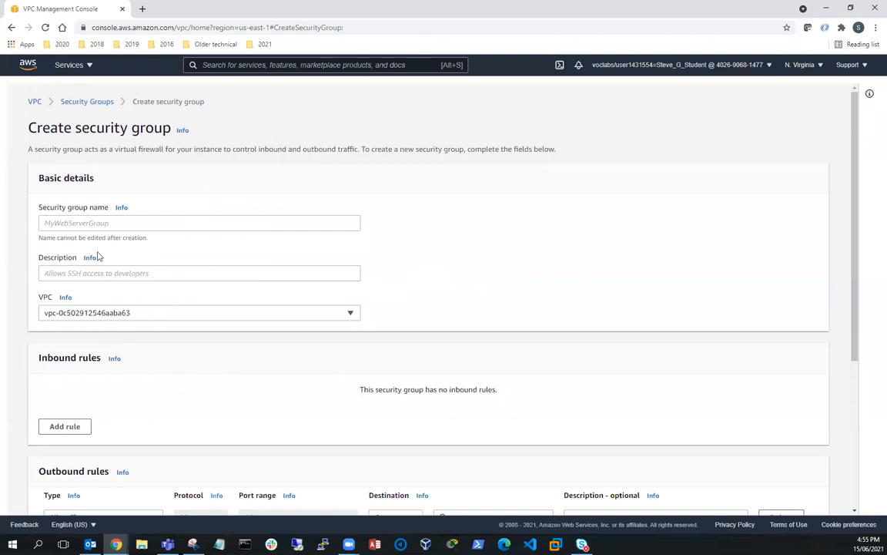
click(54, 221)
text(Web se)
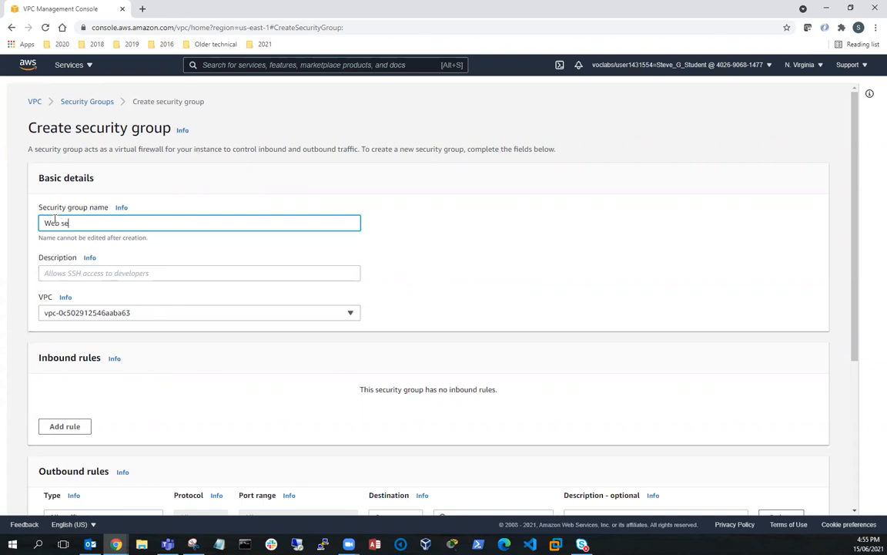
text(cuerity group)
right_click(71, 225)
click(95, 235)
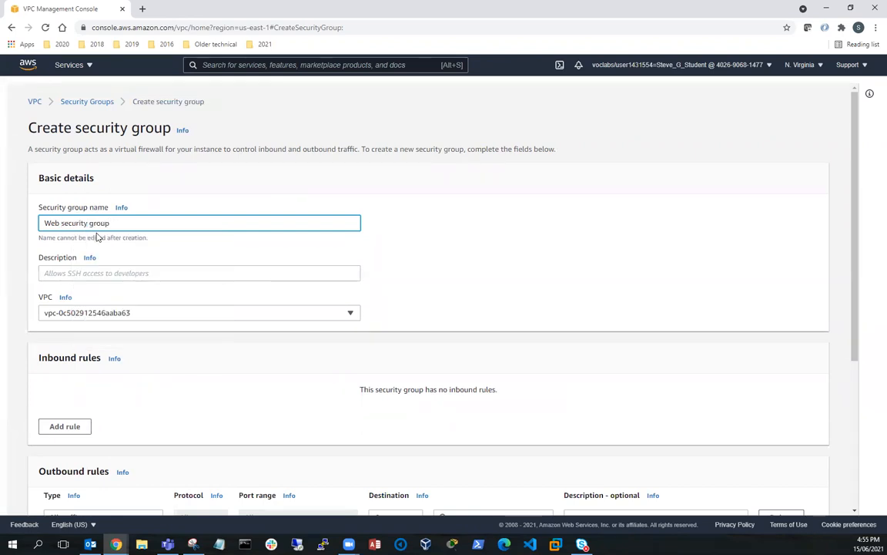
Step: Describe the security group as Enable HTTP access and assign it to the 10.0.0.0/16 VPC, vpc-091e3e953fa5fa580
click(80, 273)
text(E)
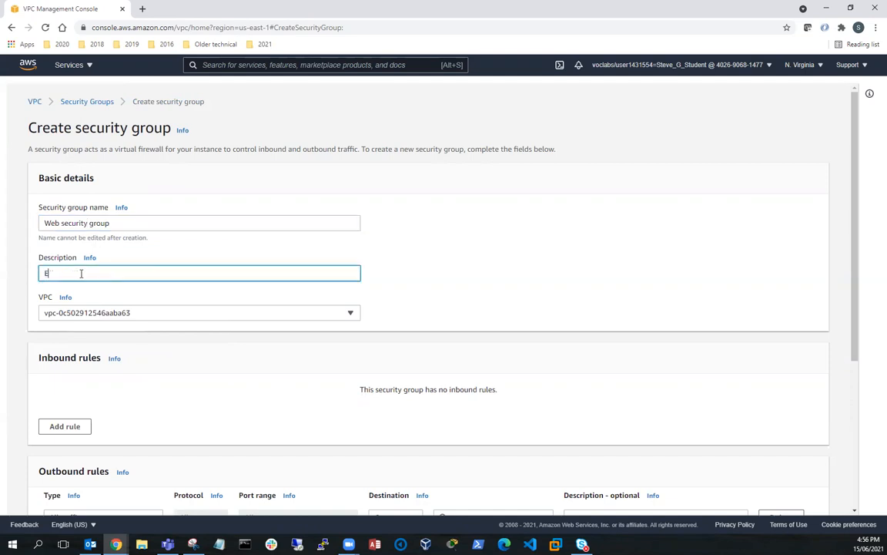
text(nable HTTP access)
click(349, 313)
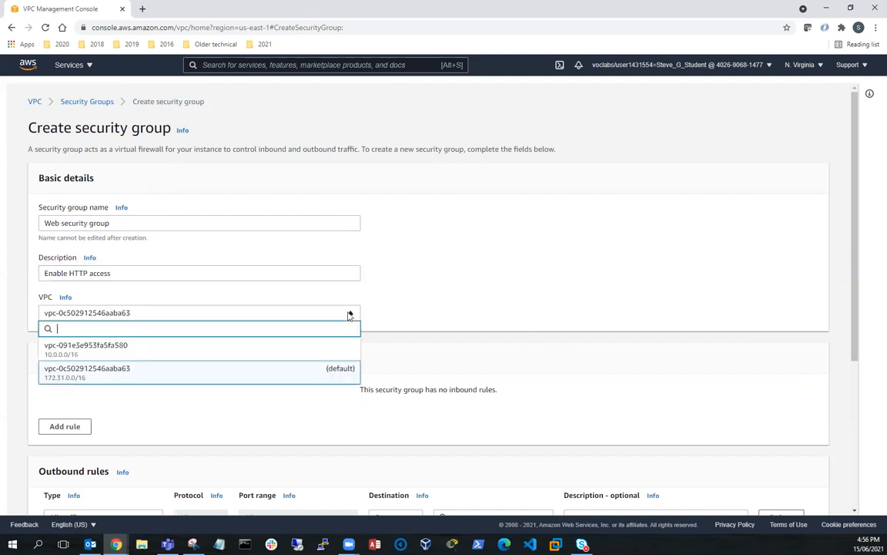
click(130, 351)
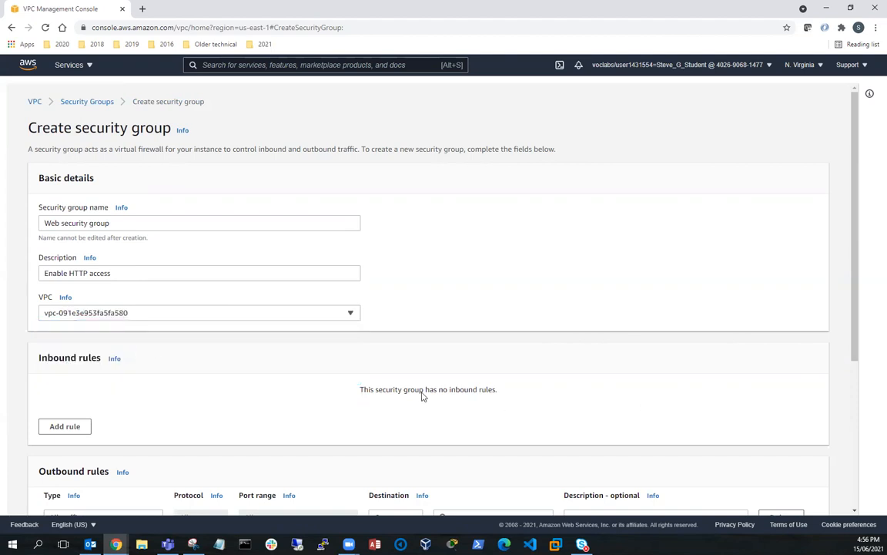
Step: Add an inbound HTTP rule with source Anywhere and the description Permit WEB access
scroll(449, 342, down, 2)
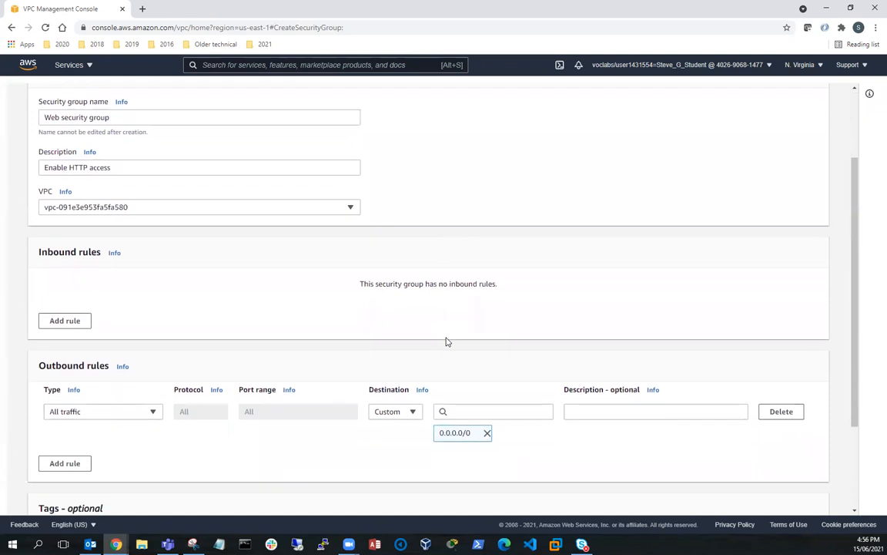
click(65, 320)
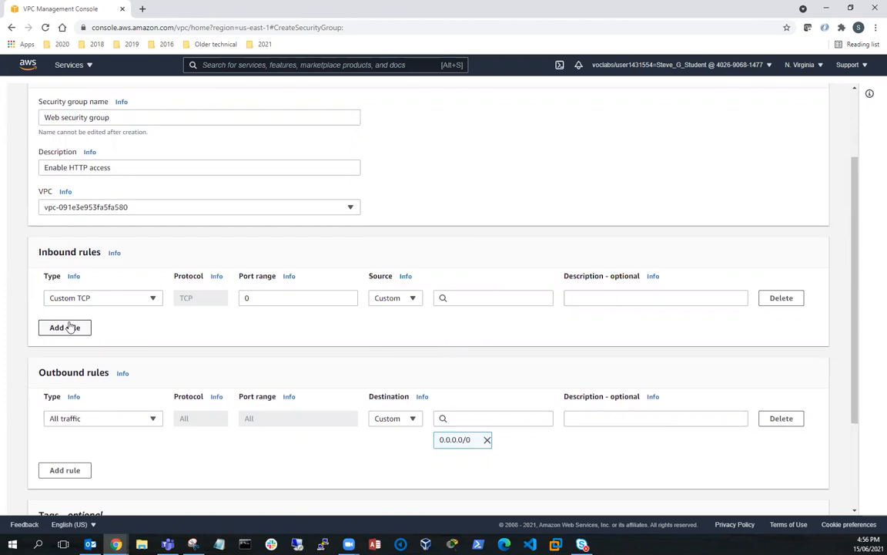
click(153, 299)
drag(158, 366, 159, 413)
click(87, 371)
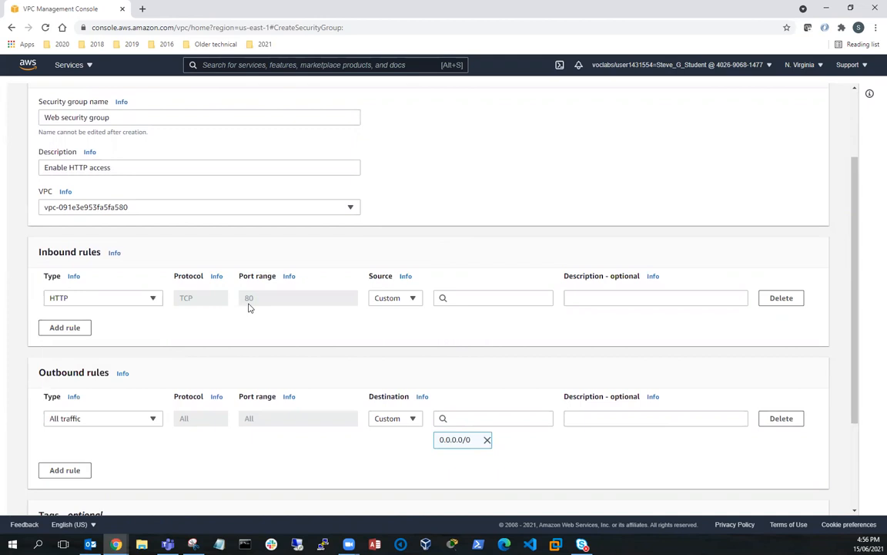
click(415, 301)
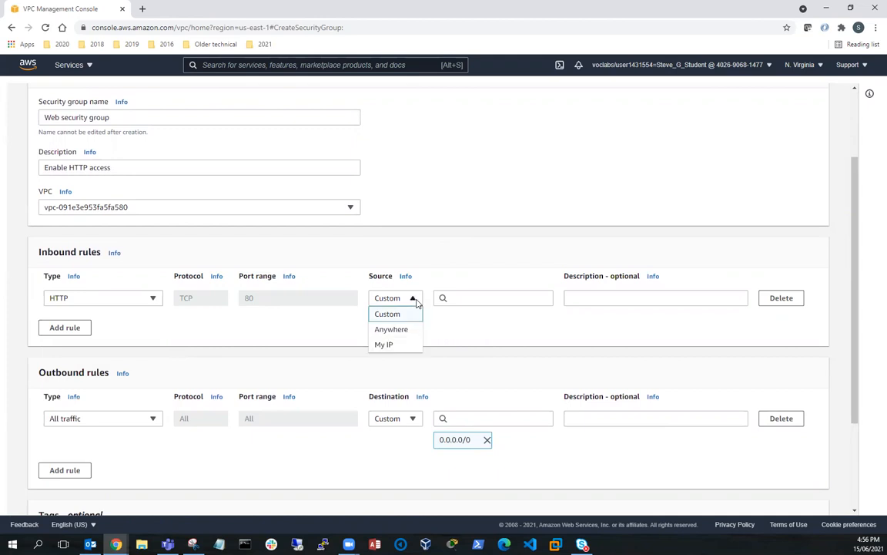
click(404, 329)
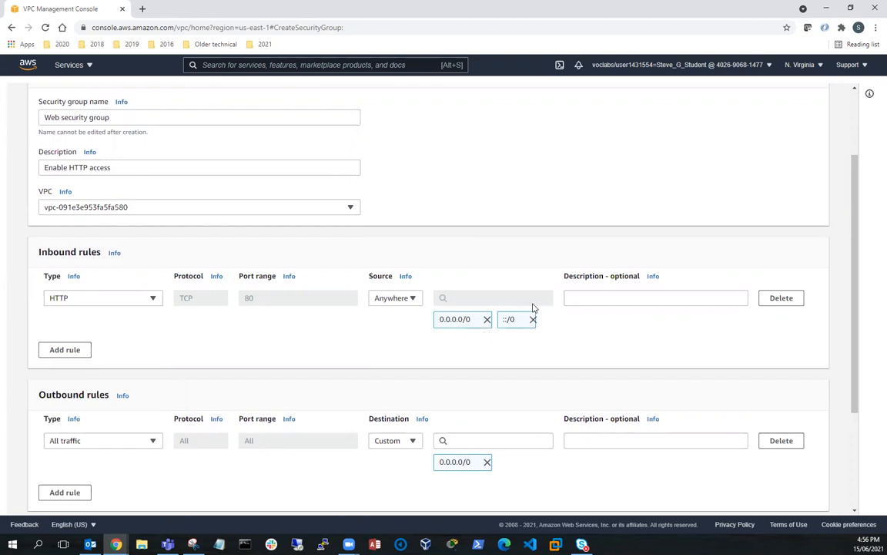
click(588, 295)
text(Permit WEB access)
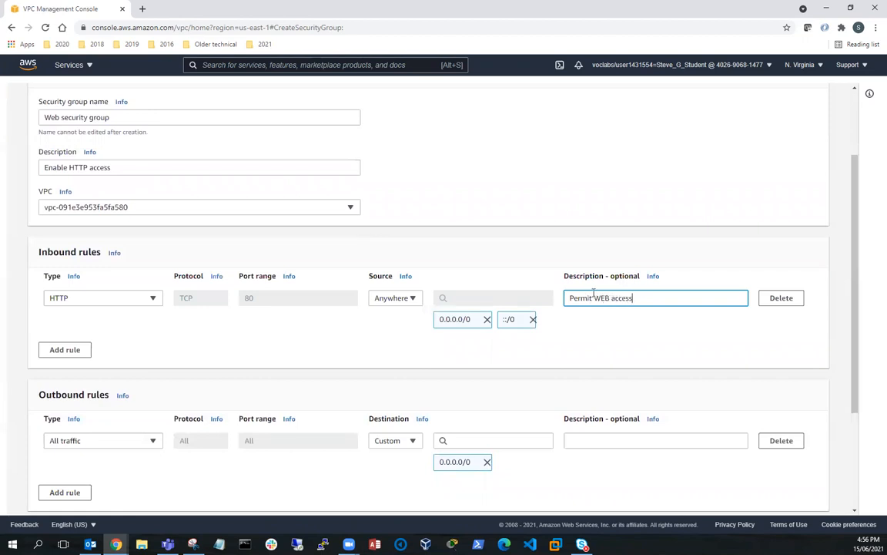
click(64, 351)
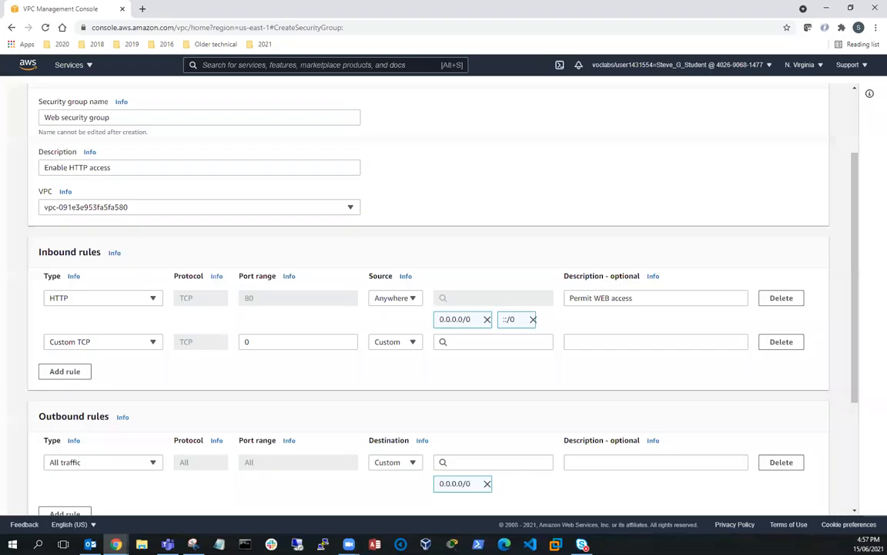
scroll(736, 376, down, 3)
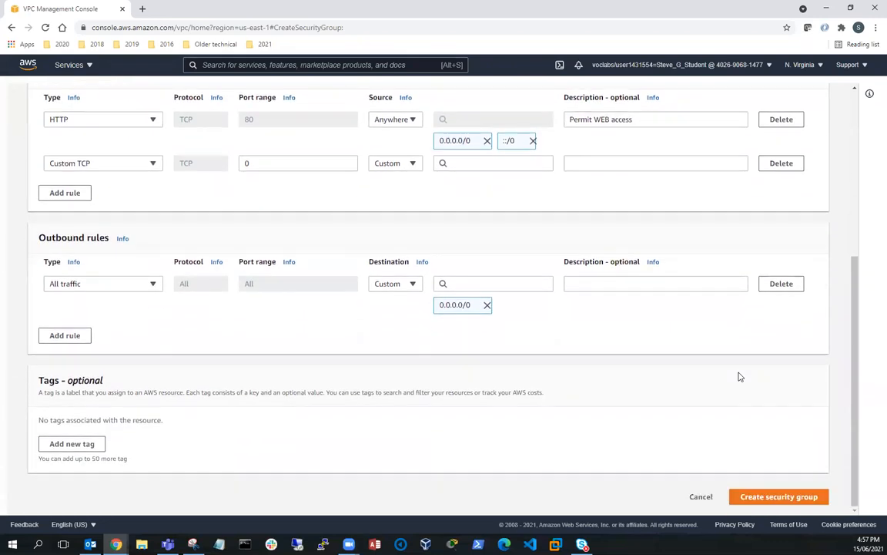
click(780, 497)
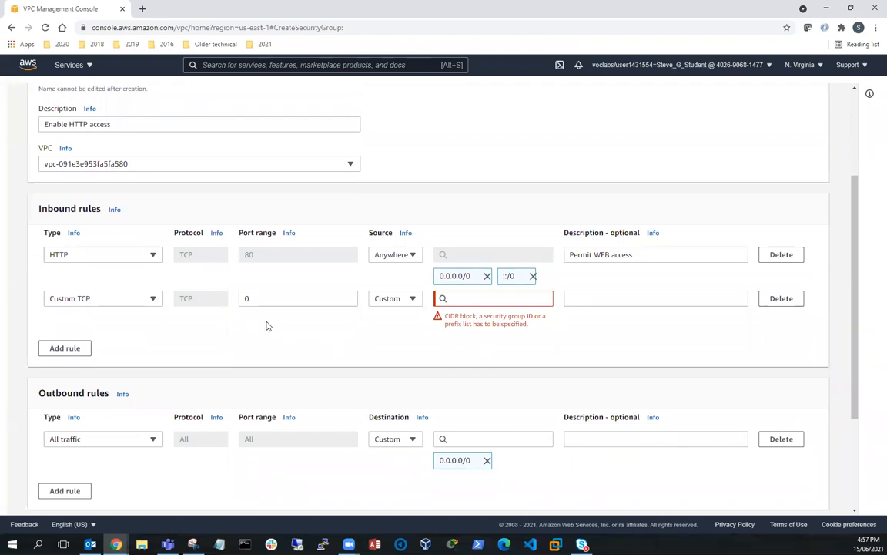
click(786, 301)
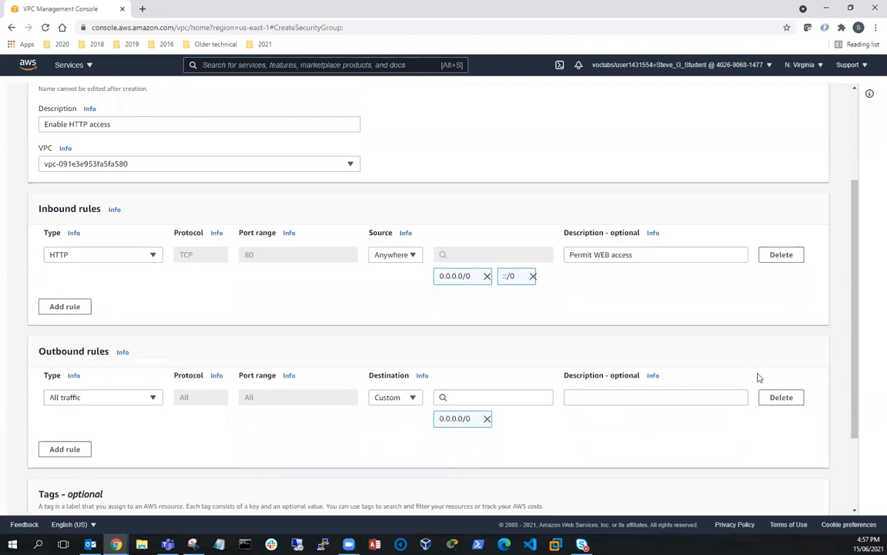
Step: Create the Web security group with its single inbound HTTP rule and the default outbound rule
scroll(756, 375, down, 3)
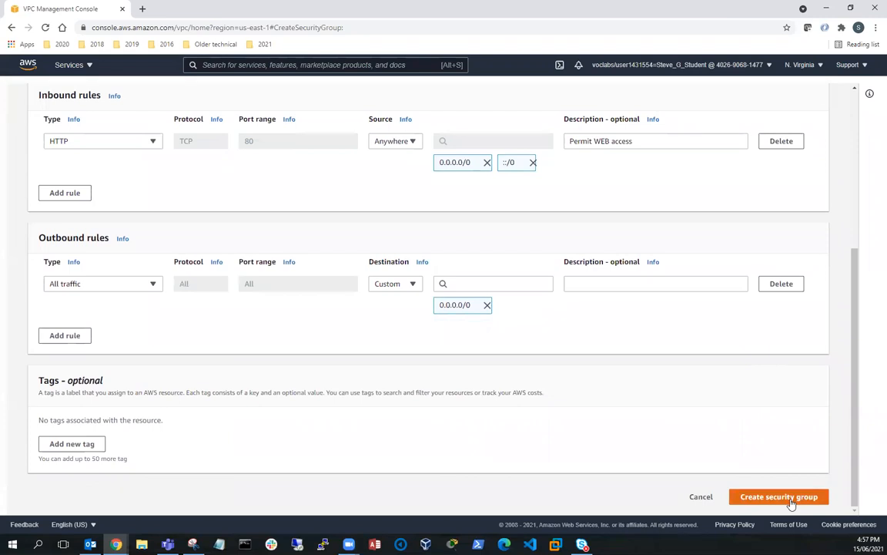
click(790, 498)
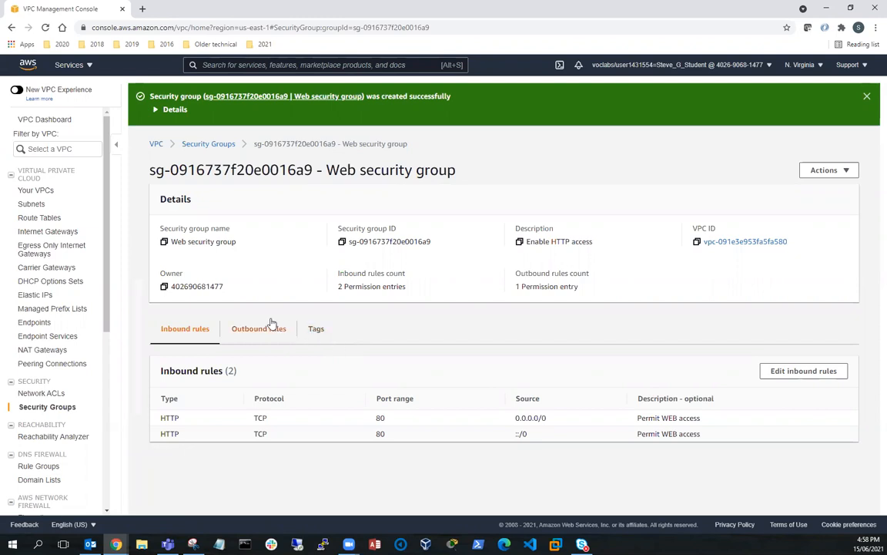
Step: Search the AWS services for ec2 and open the EC2 dashboard
click(209, 66)
text(e)
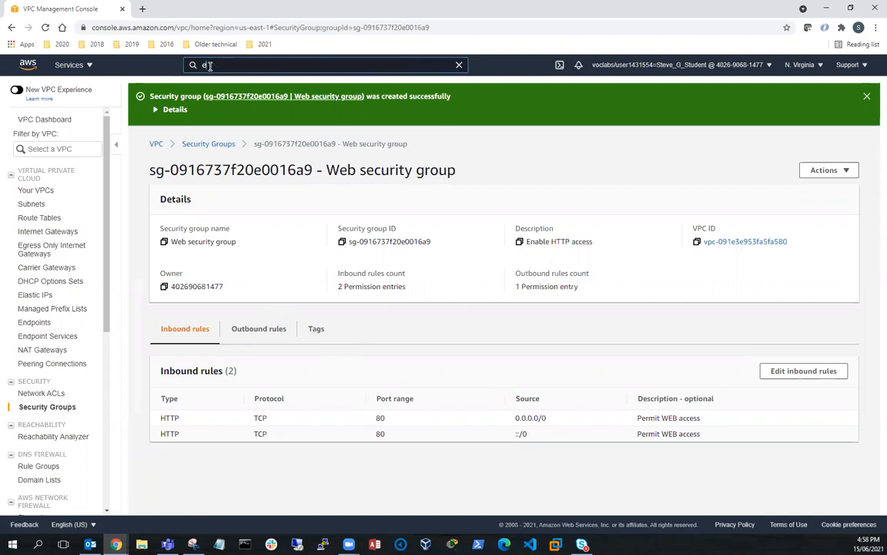
text(c2)
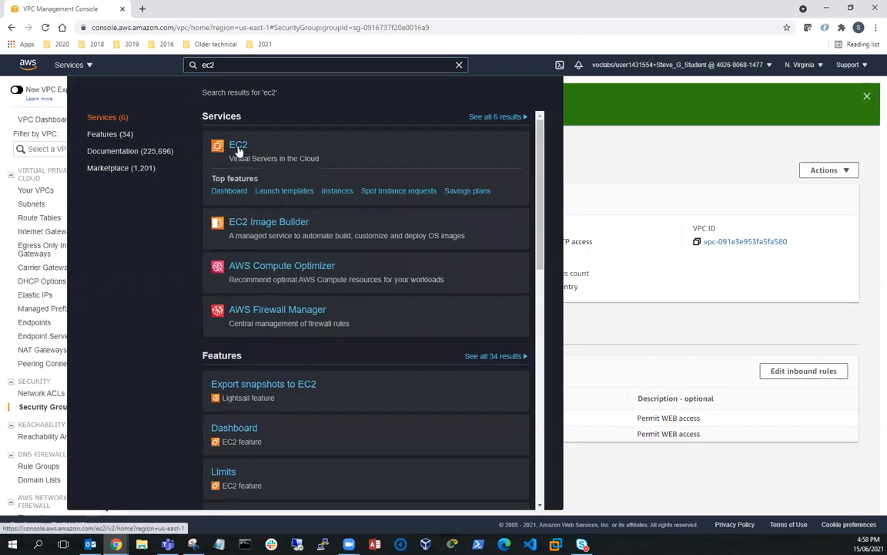
click(237, 149)
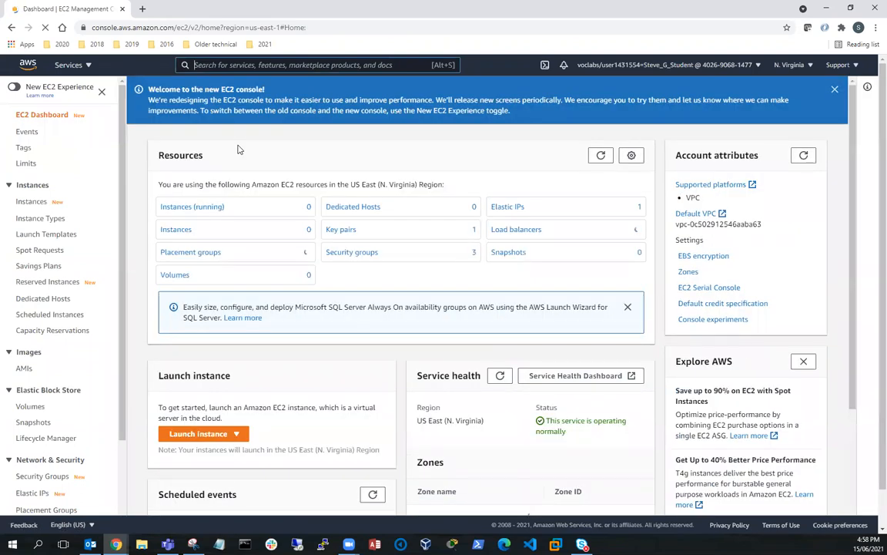
Step: Start launching an instance with the 64-bit (x86) Amazon Linux 2 AMI, keep the t2.micro type, and proceed to the instance details
click(194, 432)
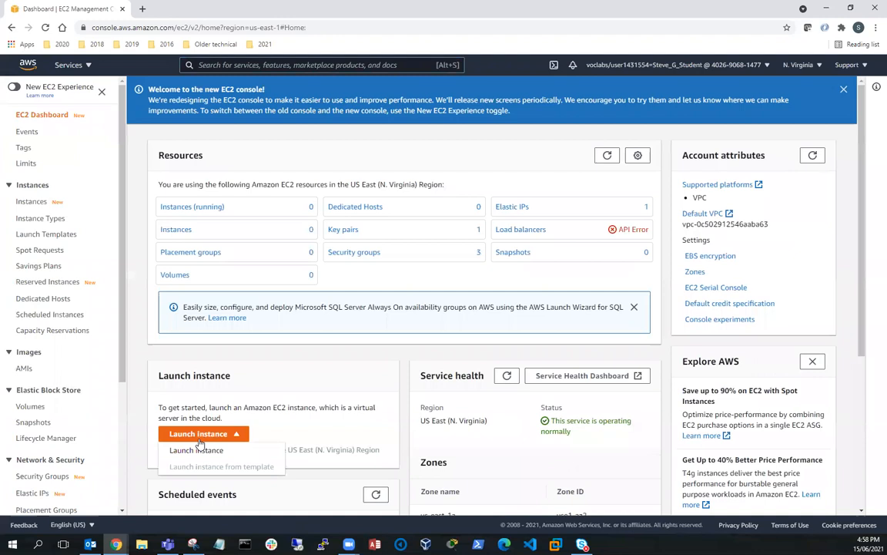
click(198, 450)
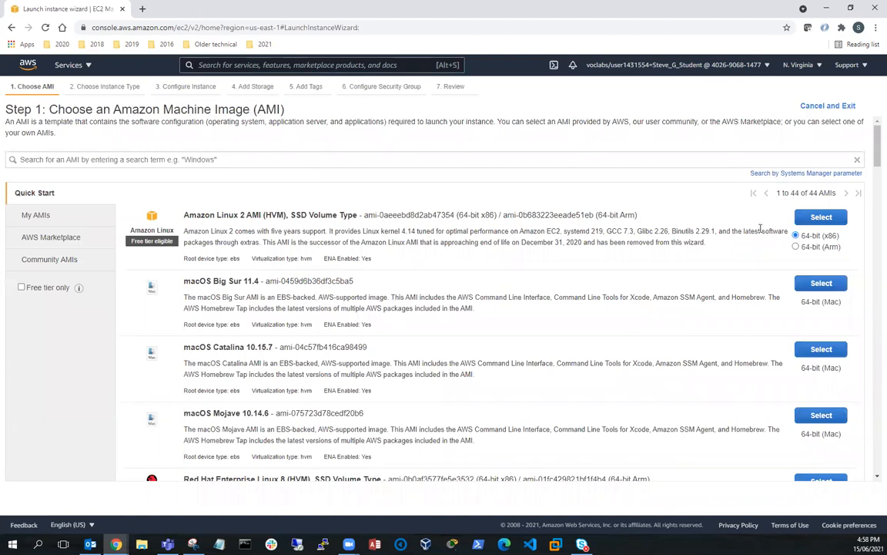
click(821, 217)
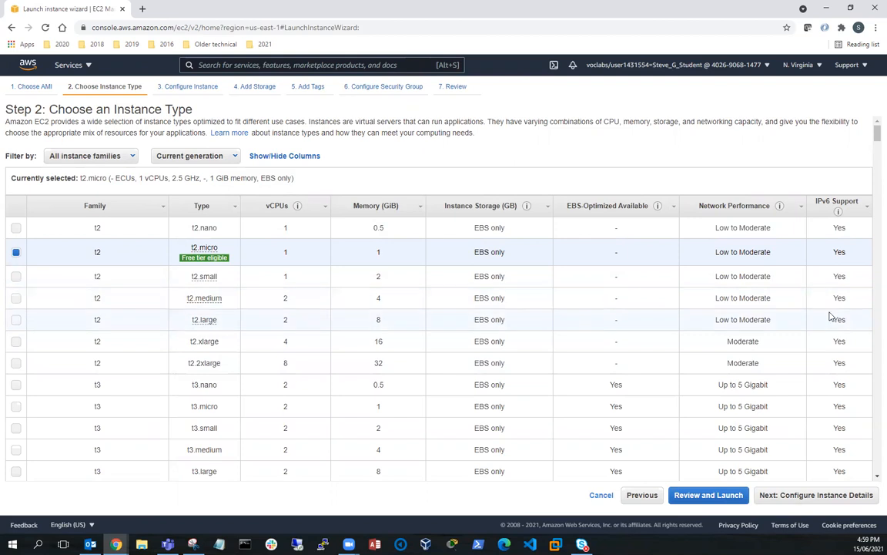
click(793, 495)
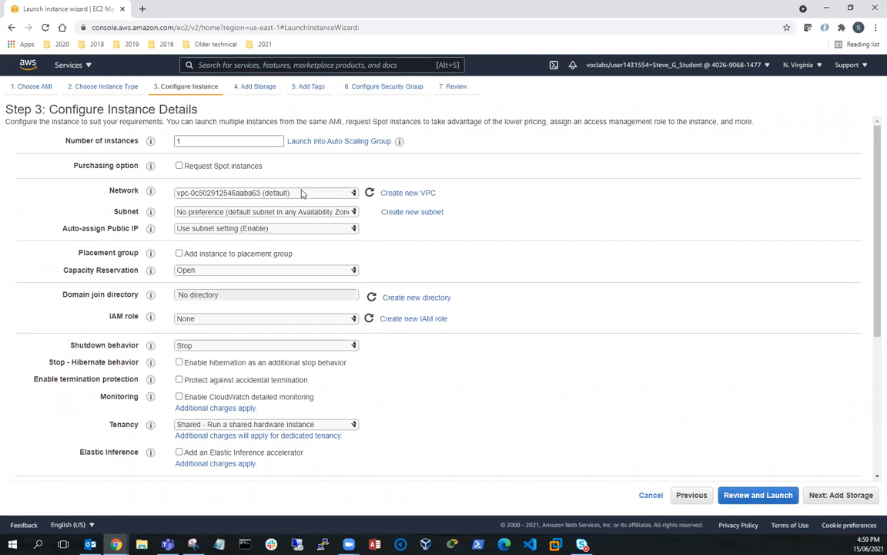
Step: Place the instance in the non-default VPC vpc-091e3e953fa5fa580 and Public Subnet 2, with auto-assign public IP enabled
click(353, 193)
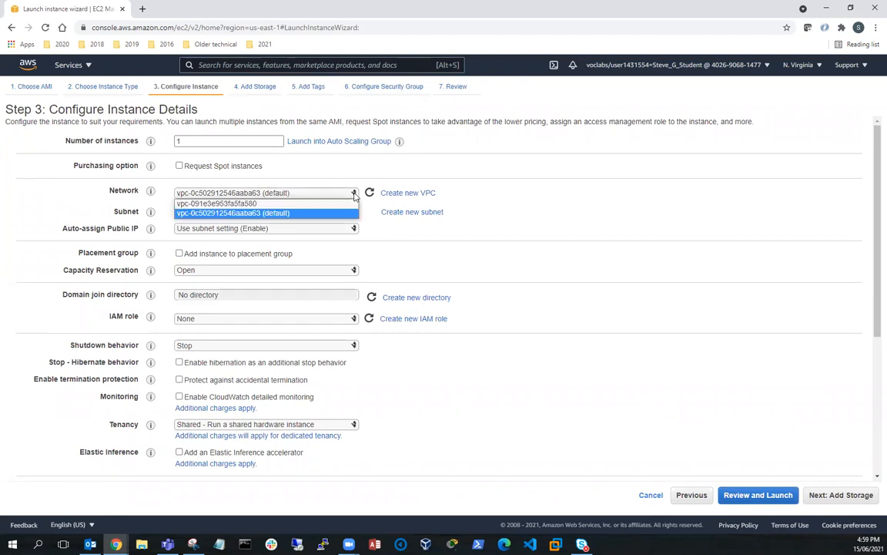
click(275, 203)
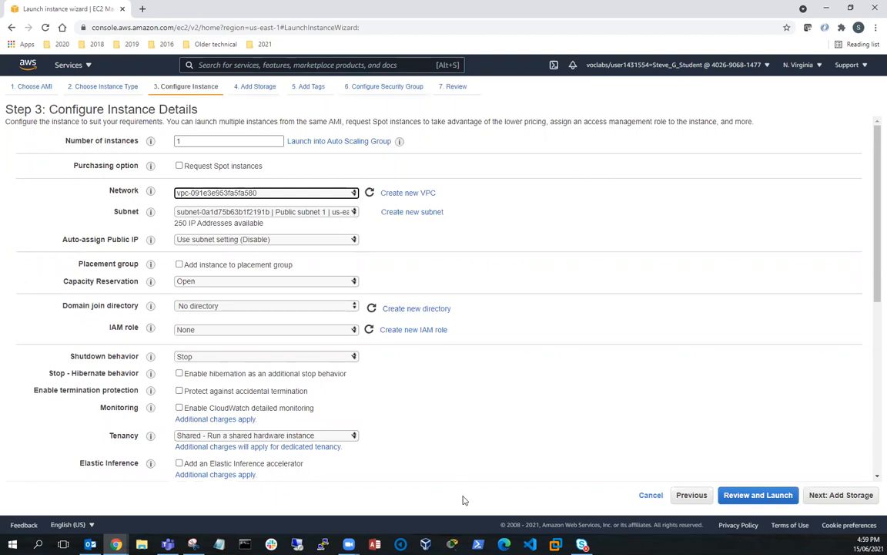
click(192, 544)
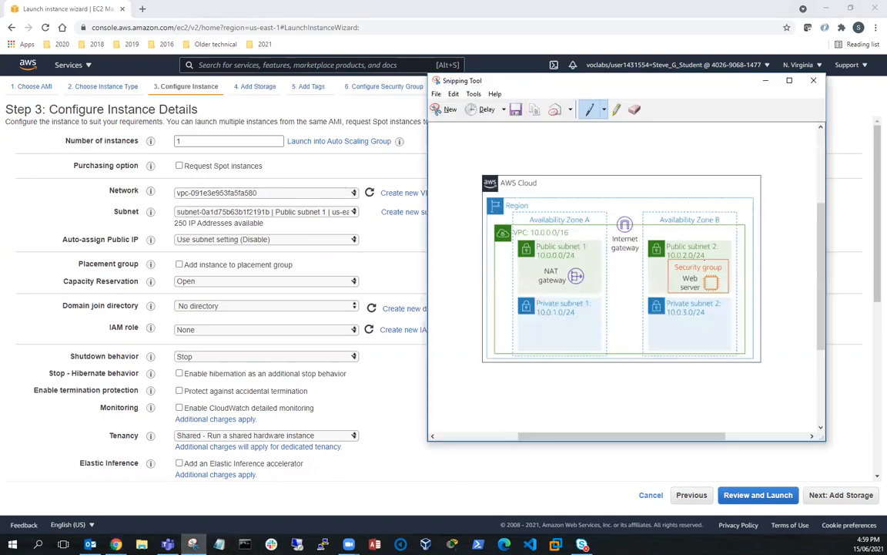
click(355, 213)
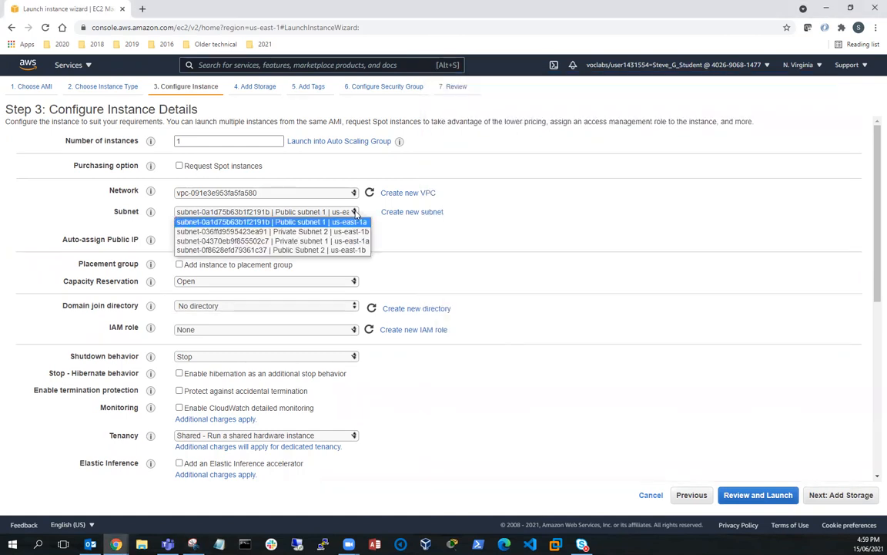
click(332, 251)
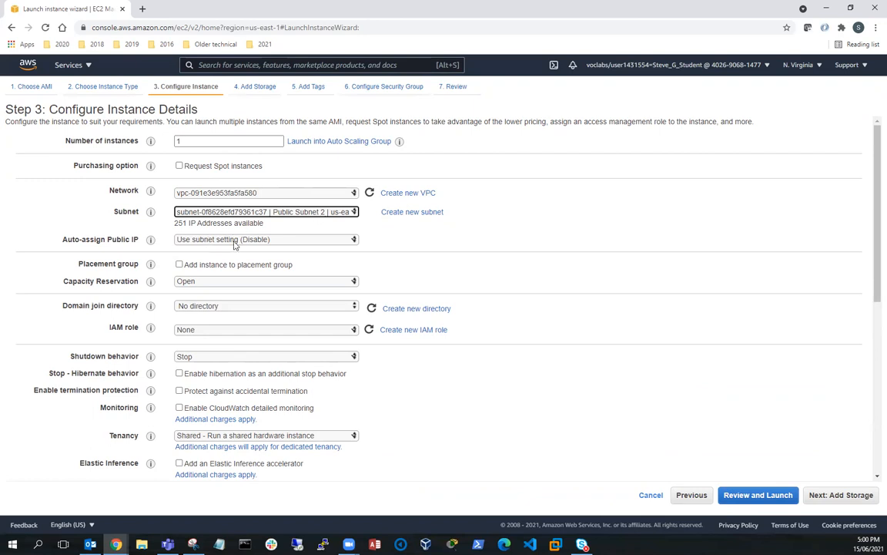
click(355, 240)
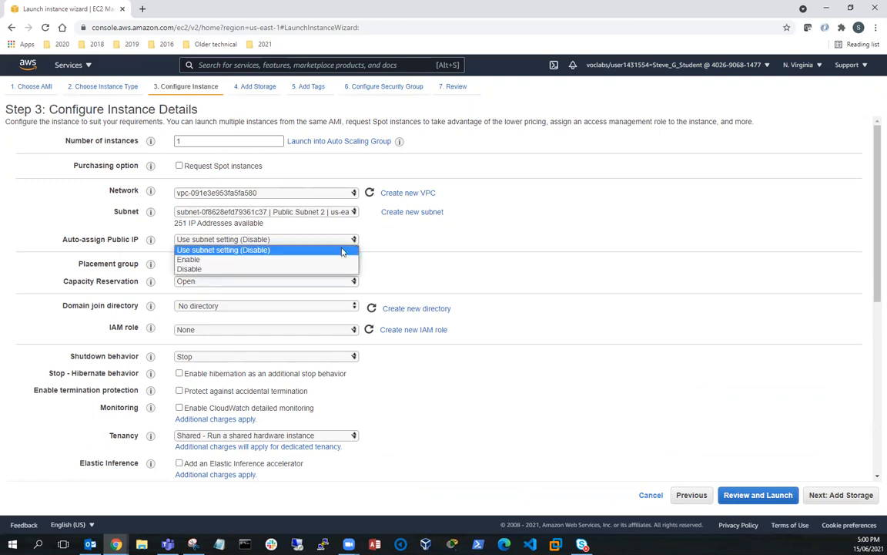
click(342, 259)
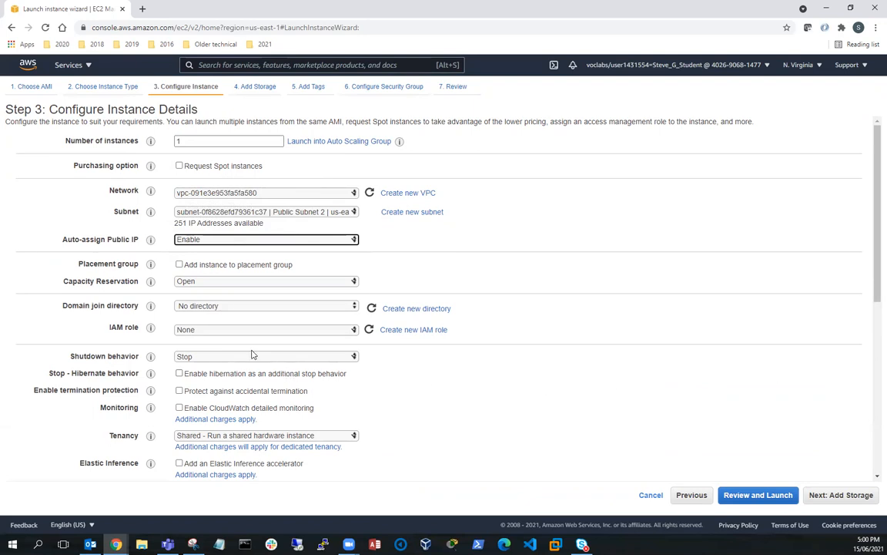
Step: Enter a bash user data script that installs httpd, mysql and php, downloads and unzips lab-app.zip to /var/www/html/, and enables and starts httpd
scroll(717, 337, down, 4)
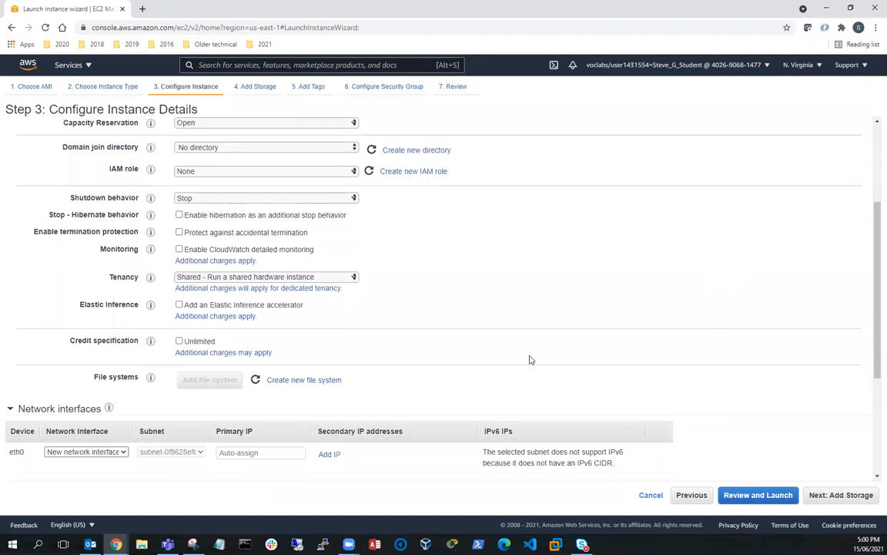
scroll(530, 359, up, 1)
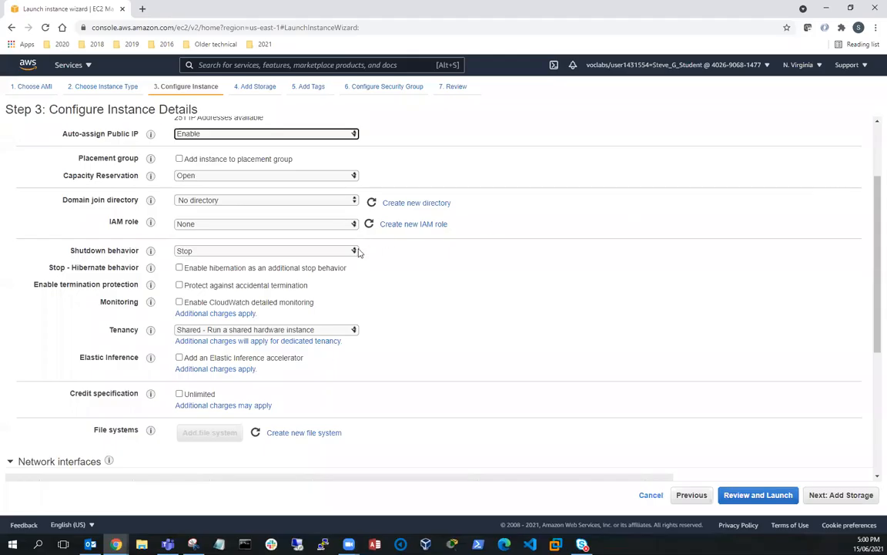
scroll(358, 252, down, 2)
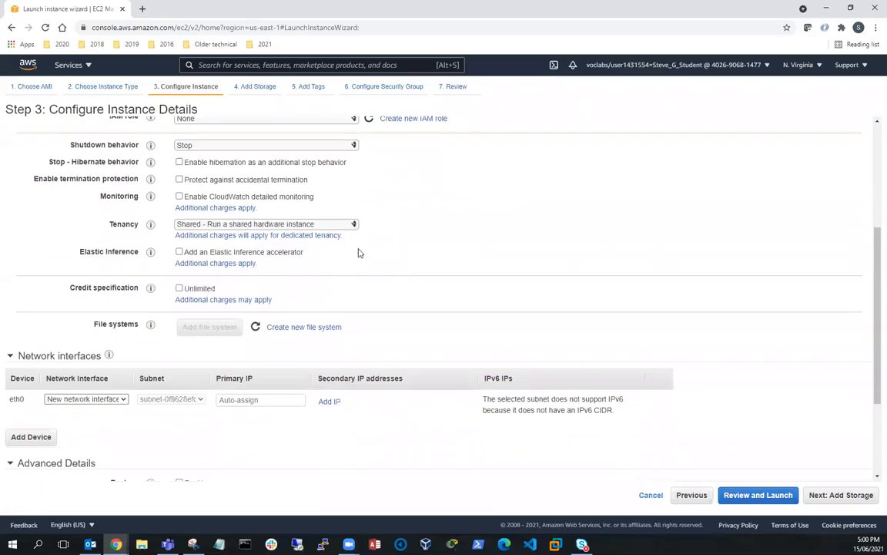
scroll(358, 252, down, 3)
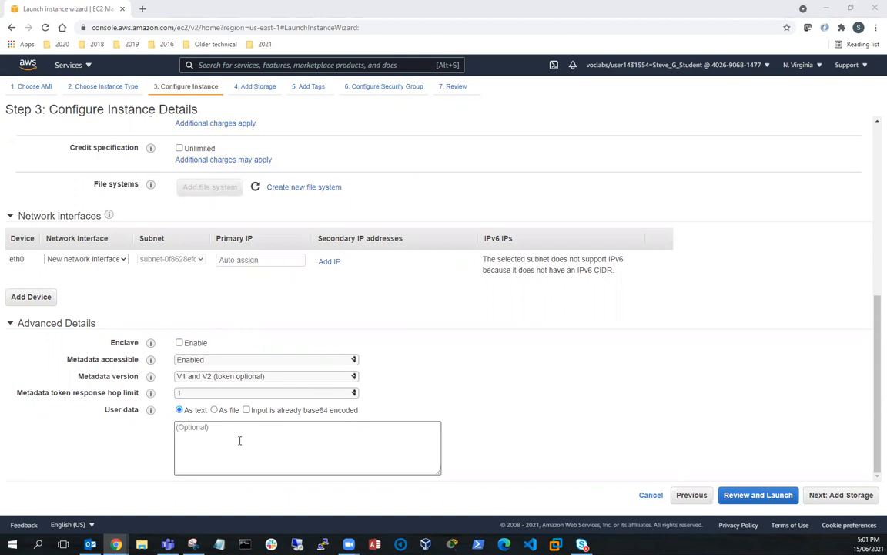
click(191, 428)
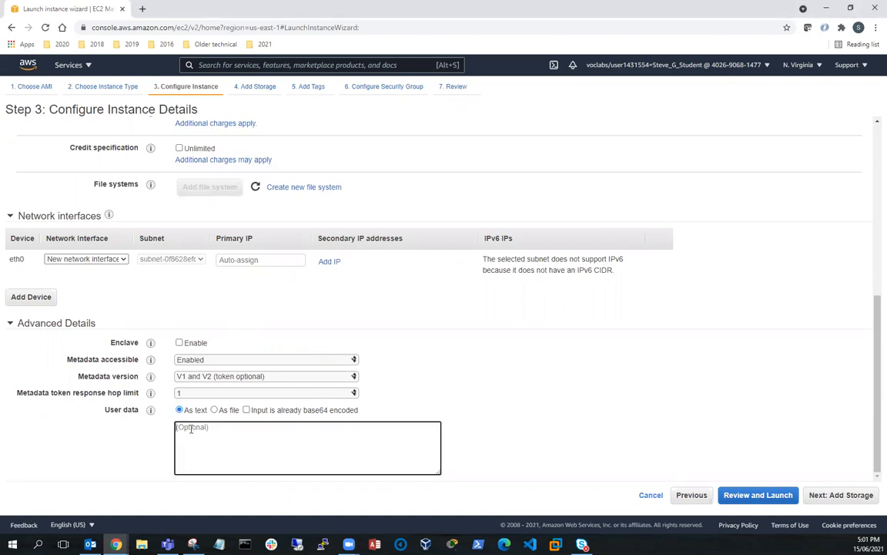
text(#!/bin/bash # Install Apache Web Server and PHP yum install -y httpd mysql php # Download Lab files wget https://aws-tc-largeobjects.s3.amazonaws.com/AWS-TC-AcademyACF/acf-lab3-vpc/lab-app.zip unzip lab-app.zip -d /var/www/html/ # Turn on web server chkconfig httpd on service httpd start)
Step: Examine the user data script line by line, from the package installation and lab file download to the web server startup commands
scroll(436, 432, up, 2)
scroll(436, 432, up, 1)
drag(212, 427, 171, 432)
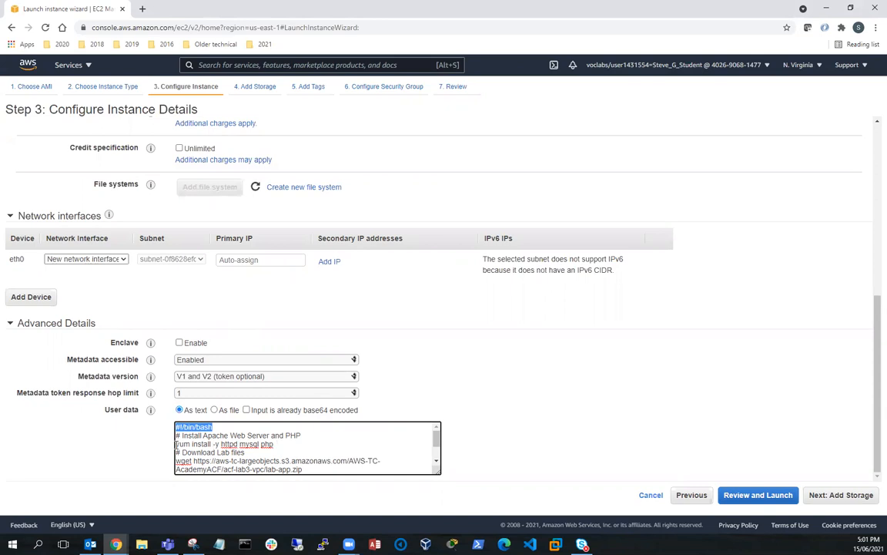
drag(220, 443, 239, 445)
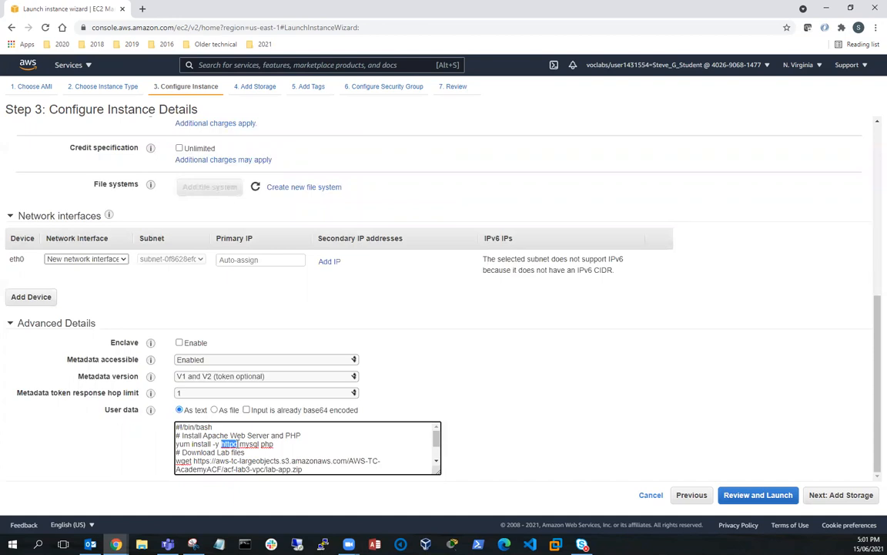
double_click(248, 444)
double_click(267, 444)
click(260, 455)
drag(193, 461, 305, 436)
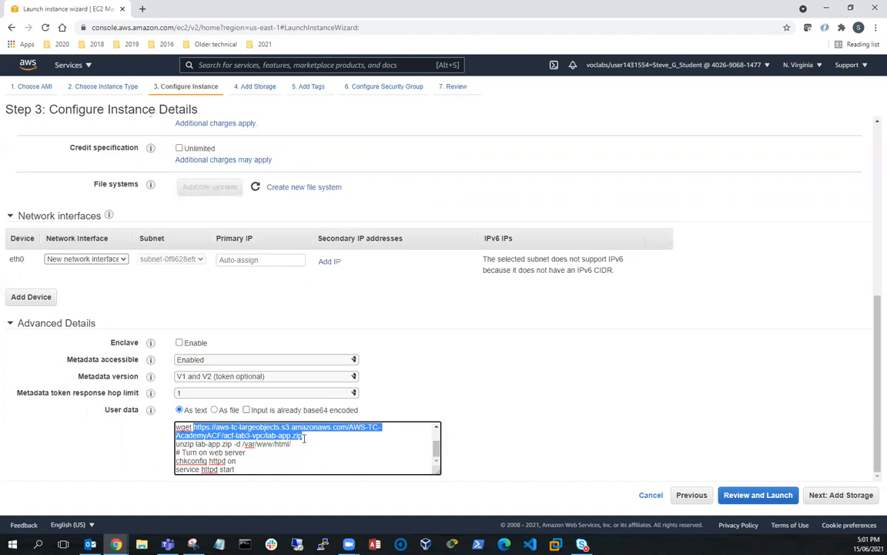
click(302, 453)
drag(176, 444, 202, 445)
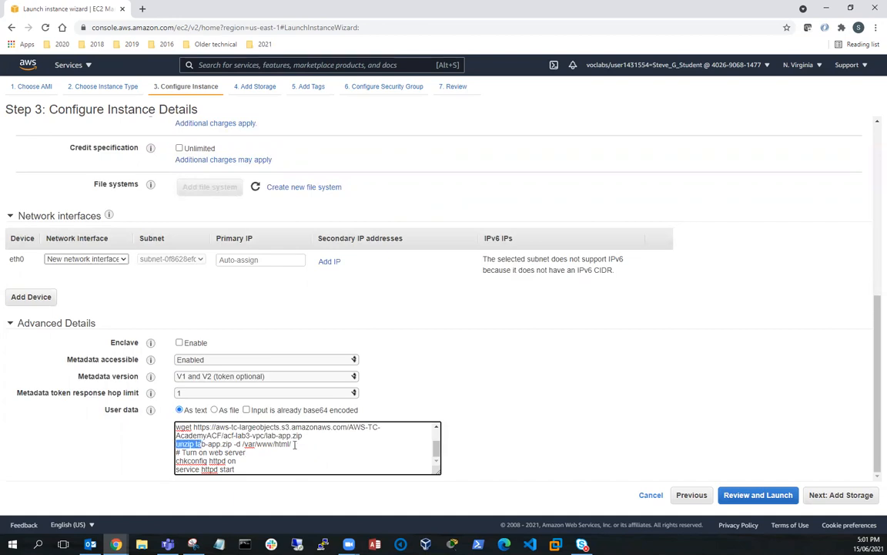
drag(293, 444, 243, 444)
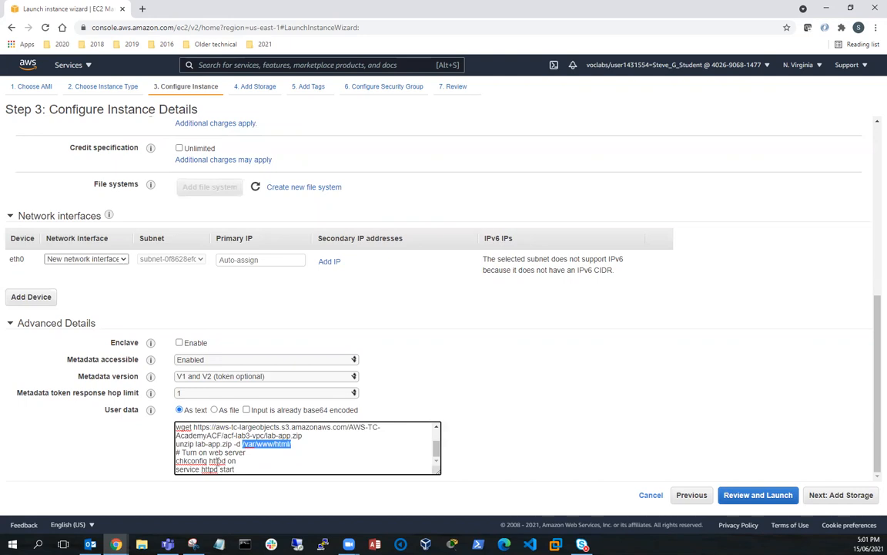
drag(236, 460, 173, 463)
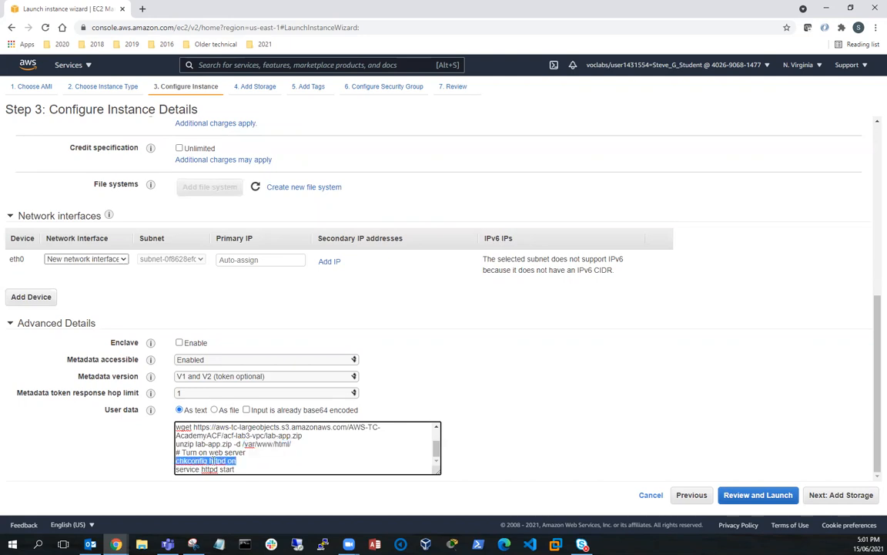
drag(236, 469, 176, 470)
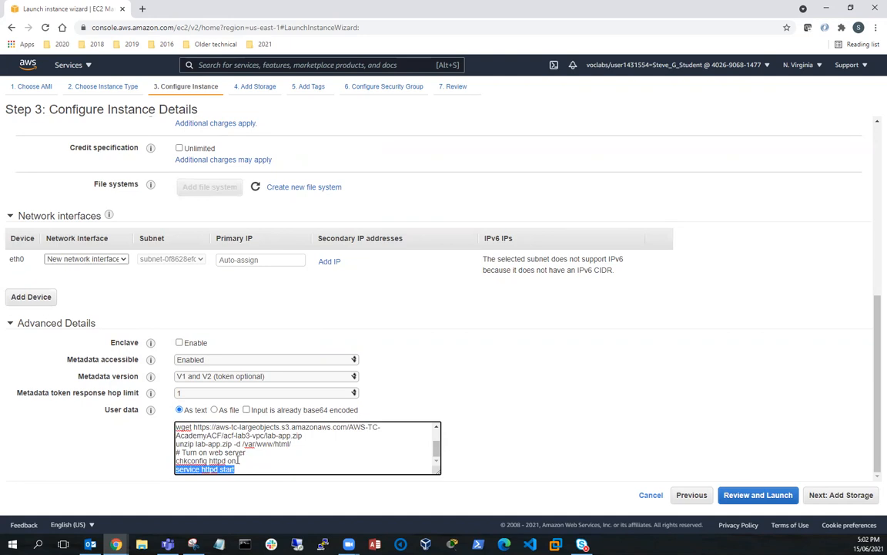
double_click(296, 436)
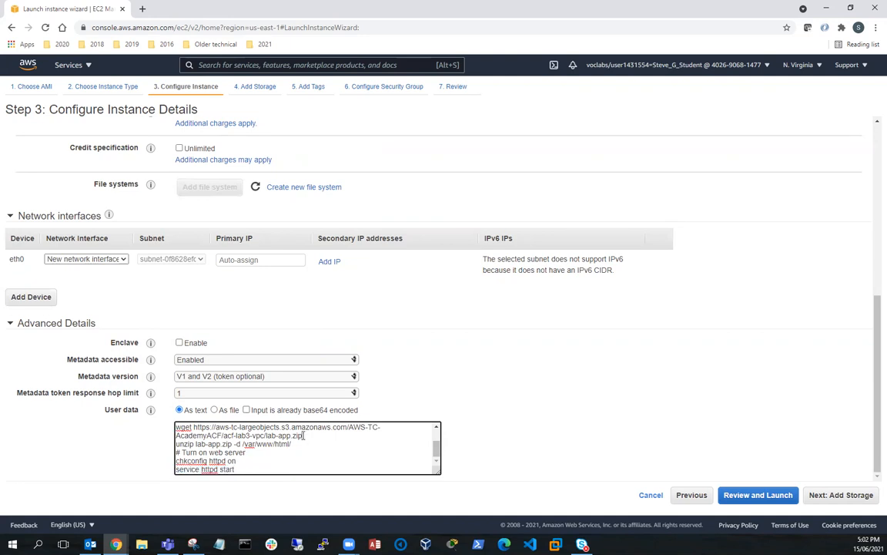
drag(309, 436, 183, 461)
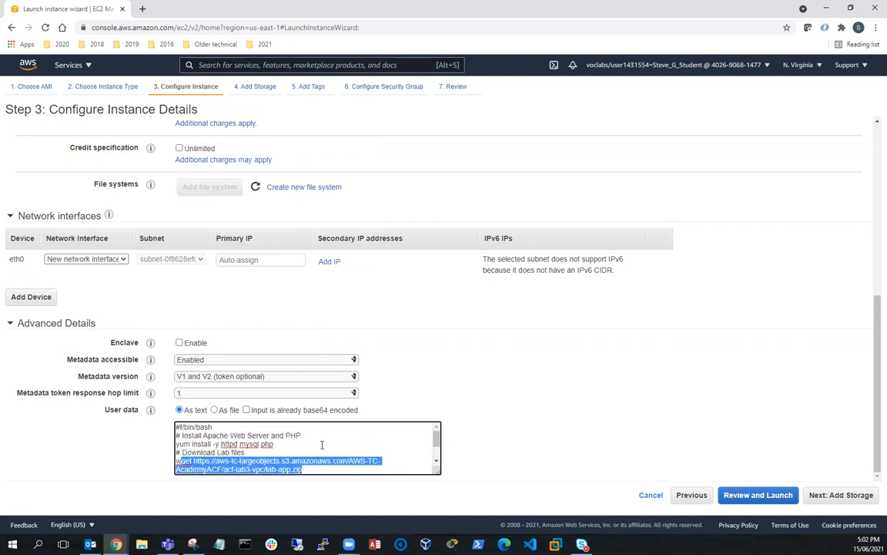
scroll(322, 444, down, 2)
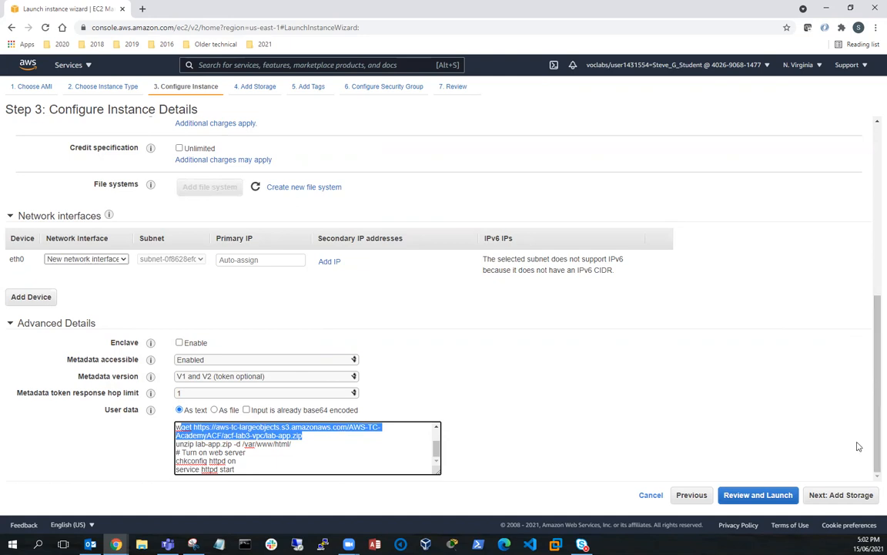
Step: Keep the default storage settings and add an instance tag with key Name and value Web Server1
click(839, 497)
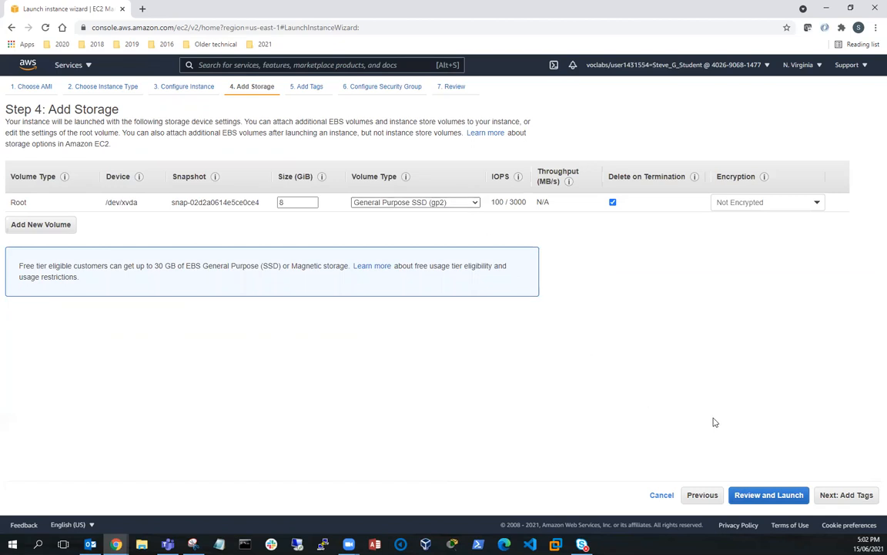
click(847, 495)
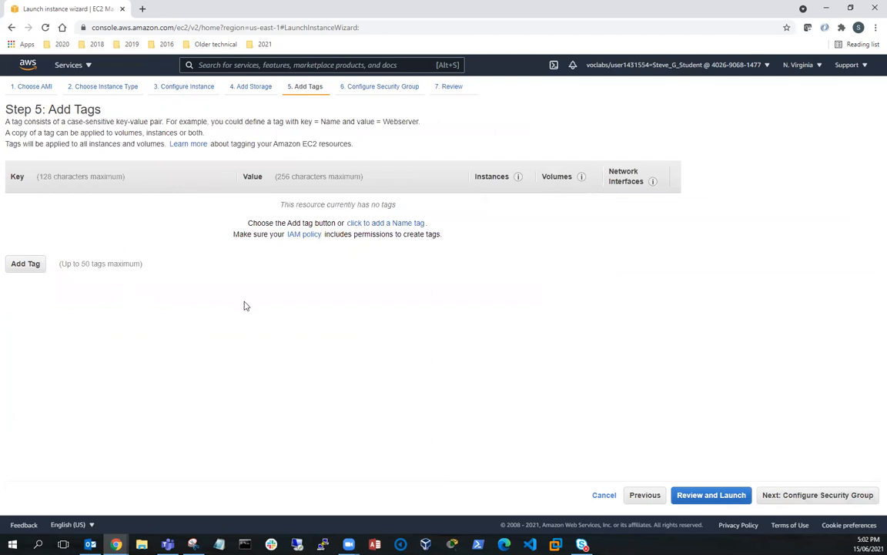
click(16, 266)
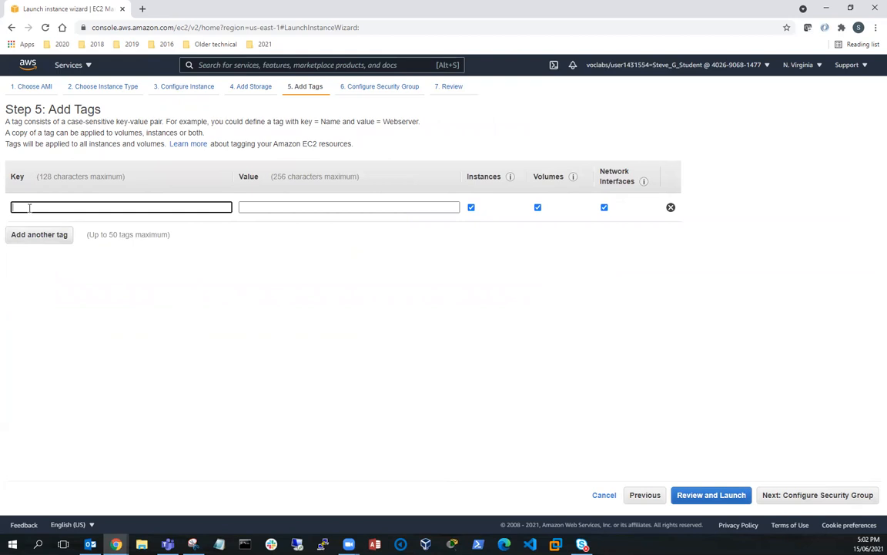
text(Name)
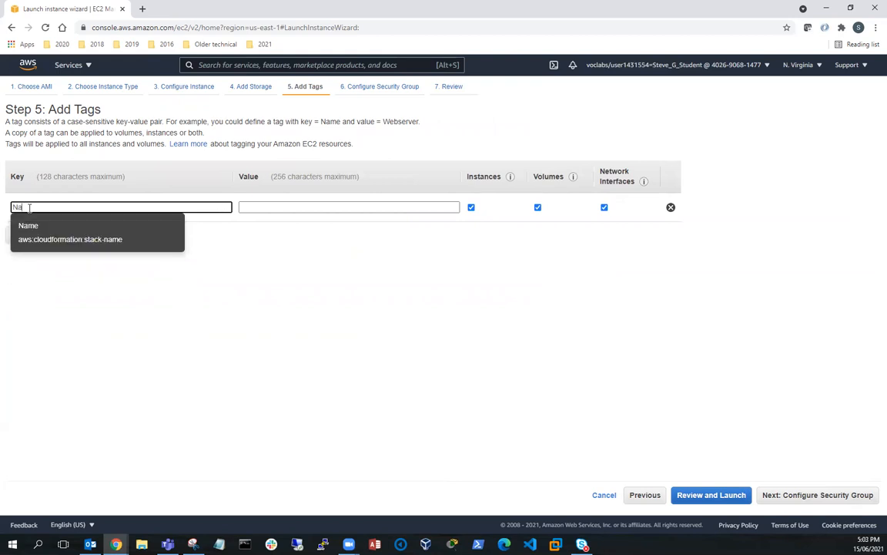
click(271, 207)
text(Web Server1)
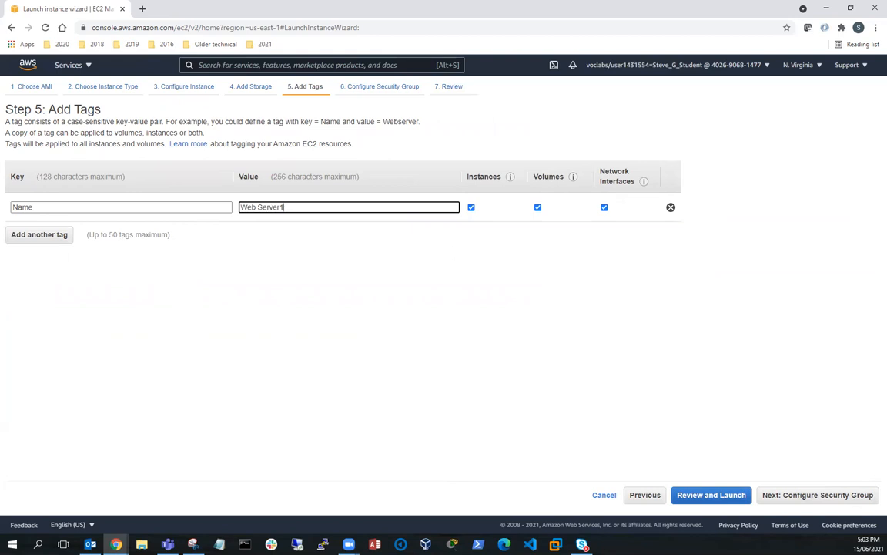
Step: Assign the existing Web security group to the instance
click(800, 494)
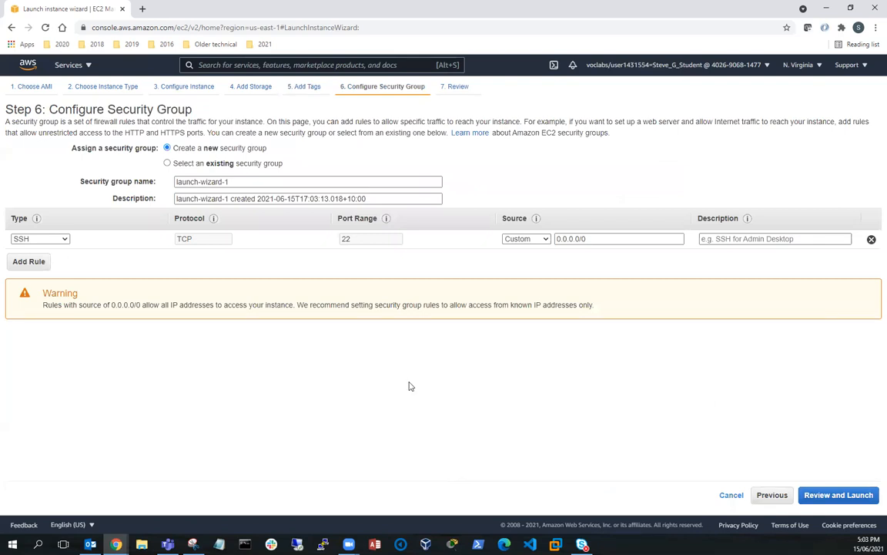
click(167, 164)
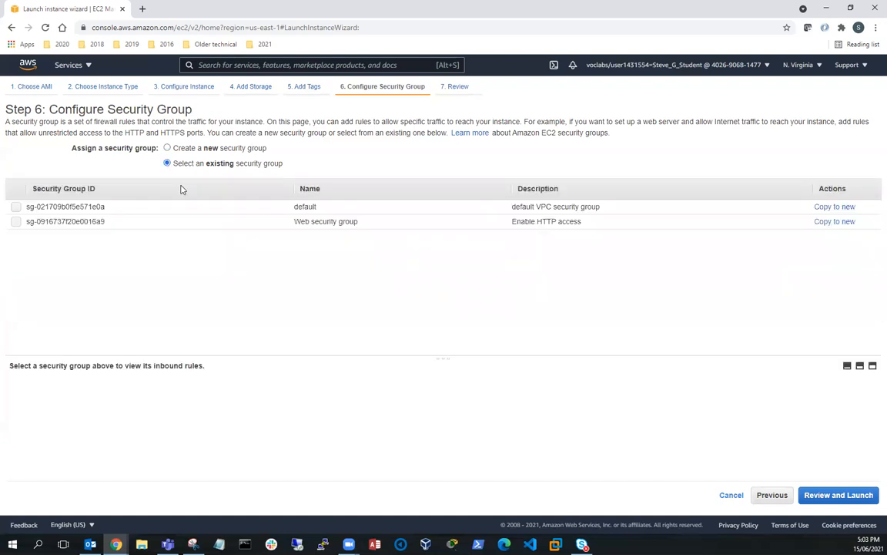
click(16, 222)
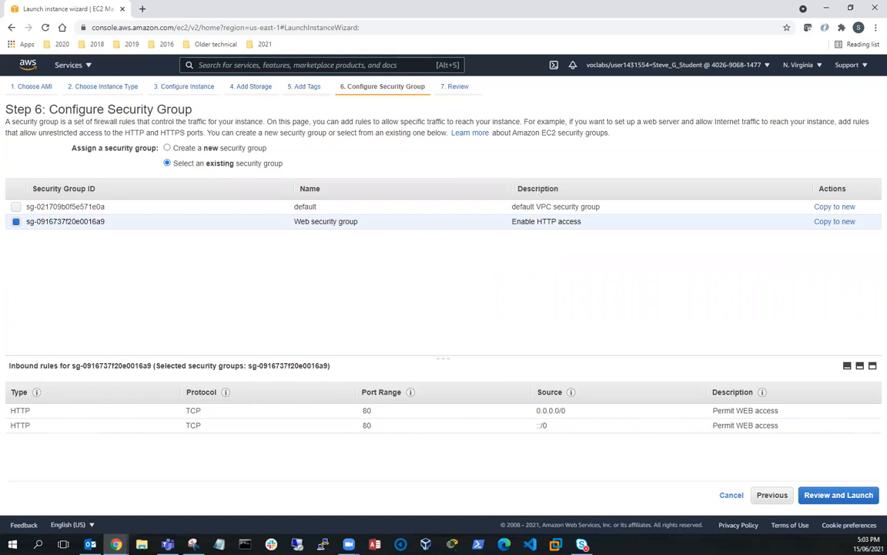
Step: Proceed to the launch review, accept the port 22 access warning and check the instance's configuration summary
click(831, 495)
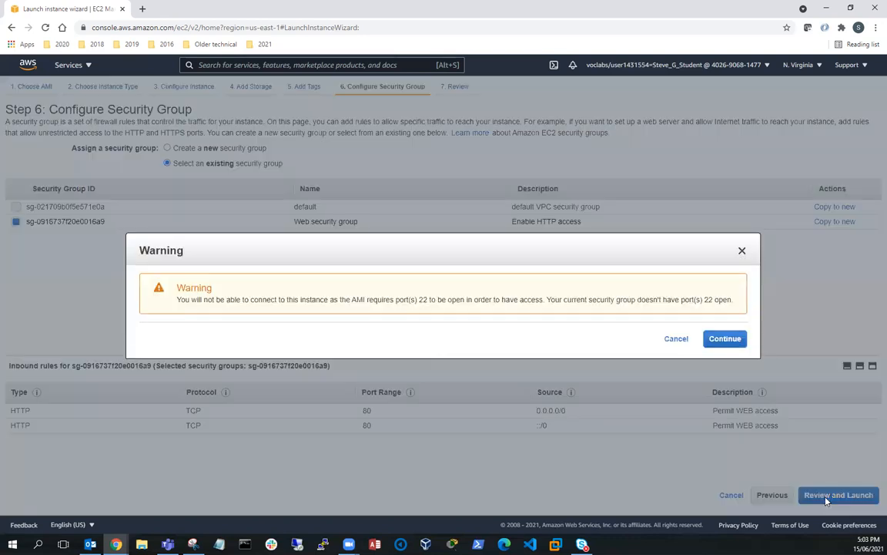
drag(345, 299, 541, 301)
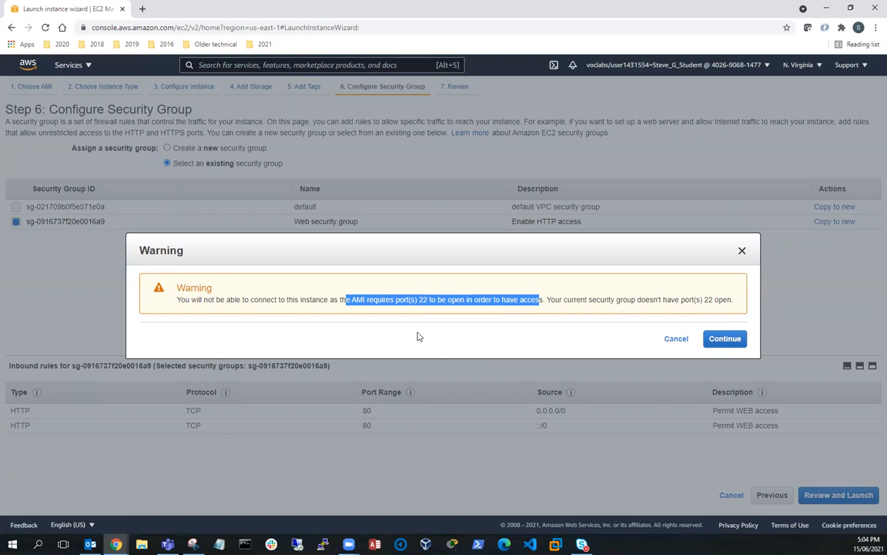
click(725, 339)
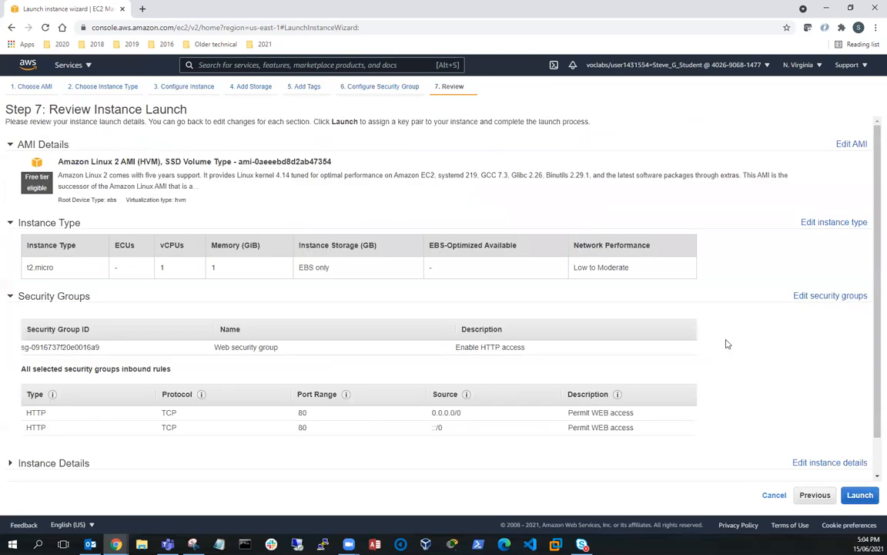
scroll(627, 383, down, 1)
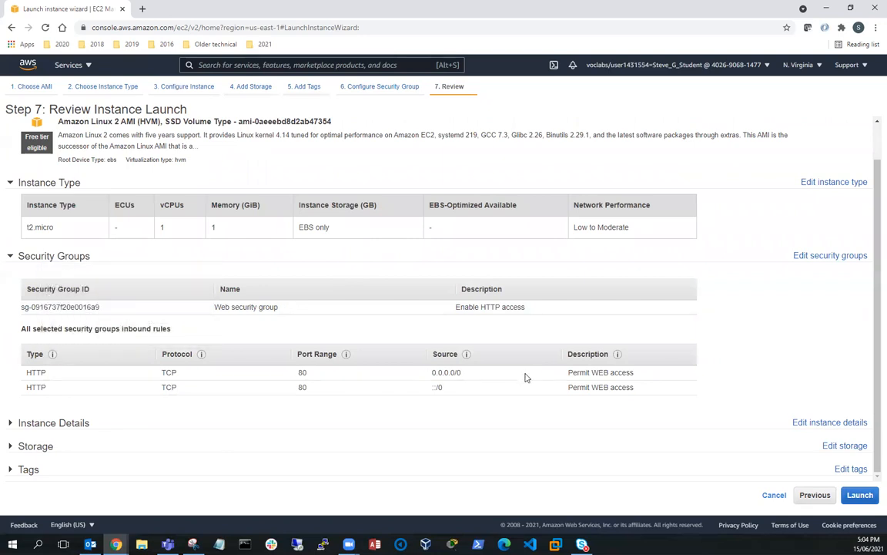
Step: Launch the instance with the existing key pair vockey, acknowledging access to its private key file
click(860, 495)
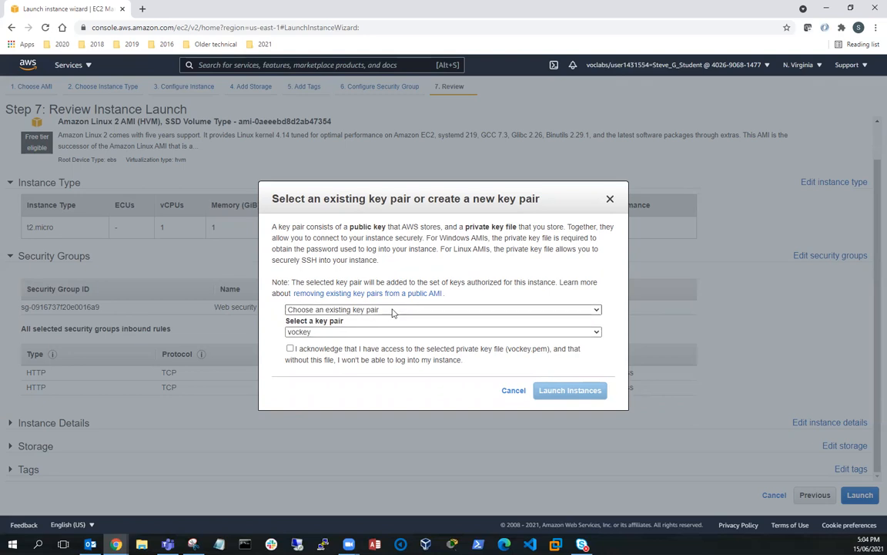
click(598, 311)
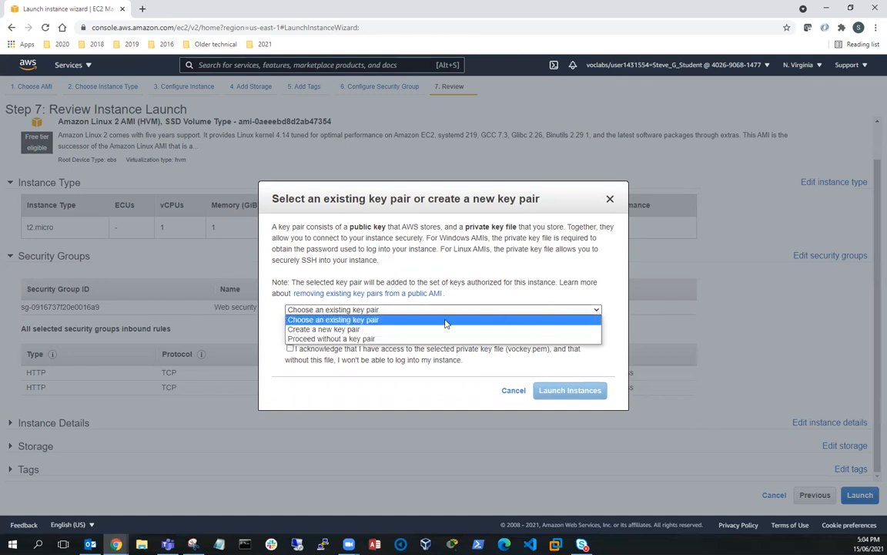
click(445, 319)
click(597, 333)
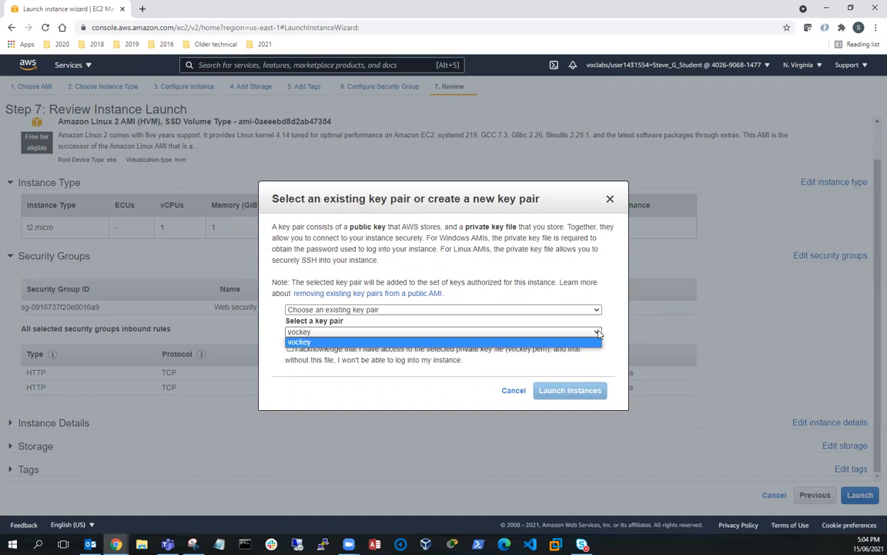
click(455, 342)
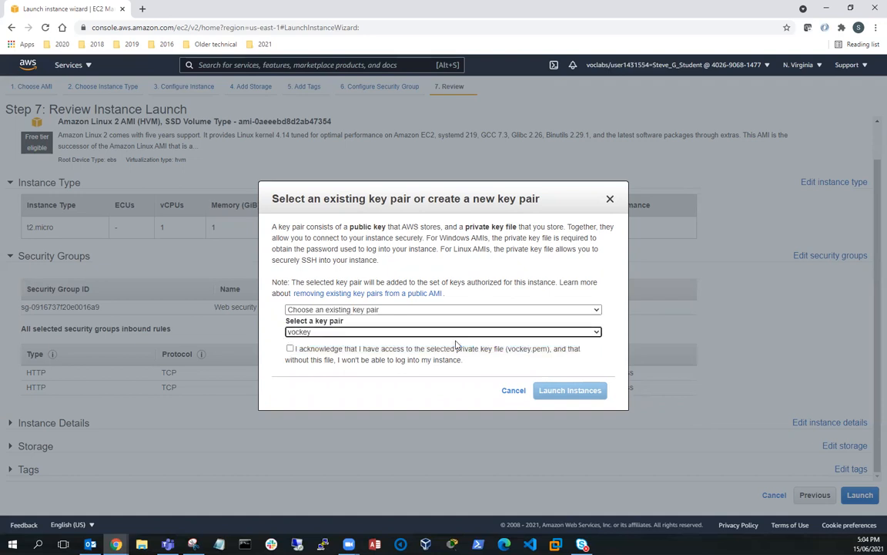
click(291, 348)
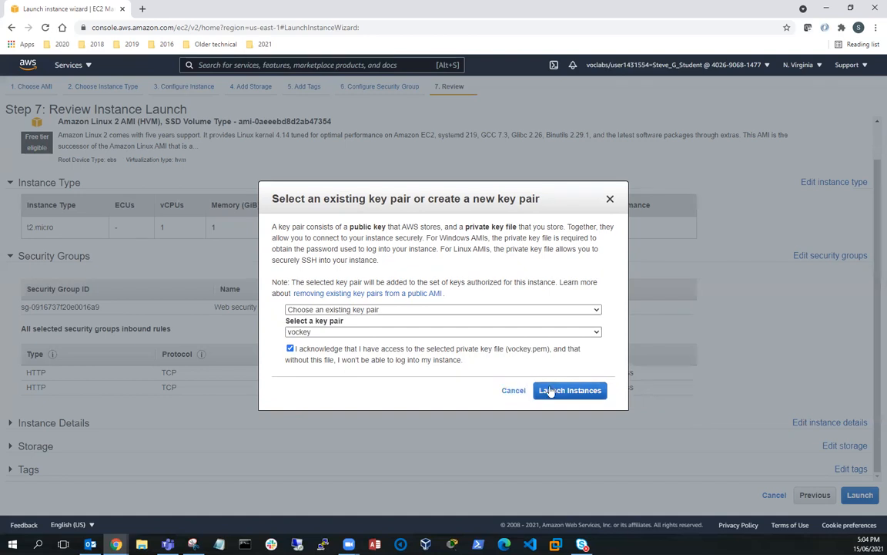
click(552, 389)
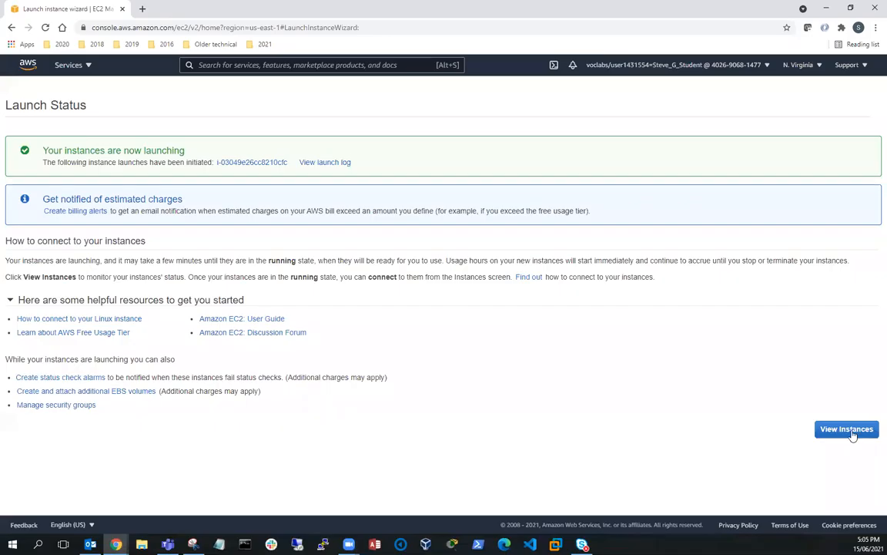
Step: View the launched Web Server1 instance, compare it with the network diagram and examine its IP addresses, VPC and subnet
click(847, 428)
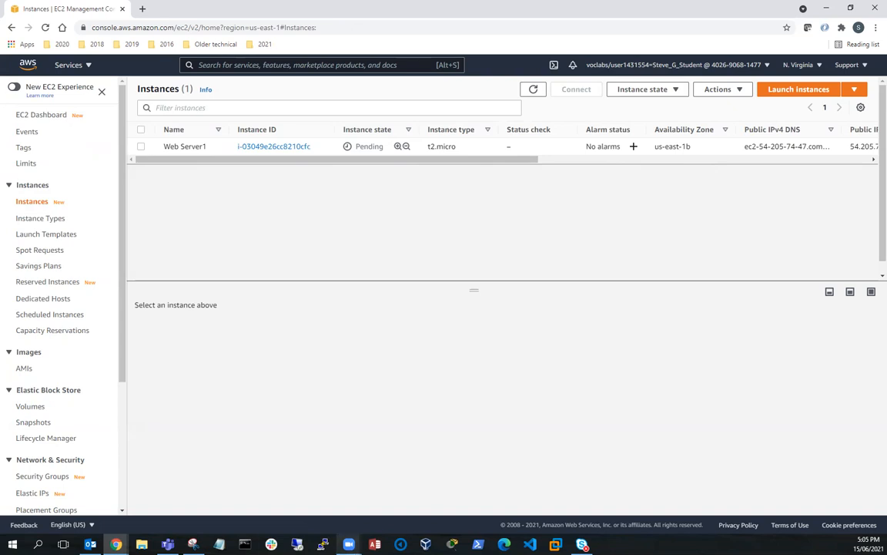
click(193, 544)
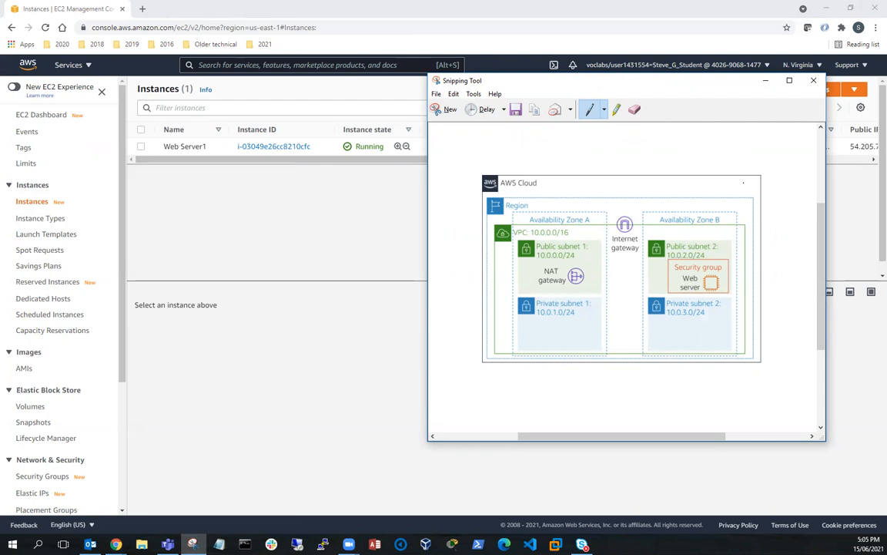
click(765, 81)
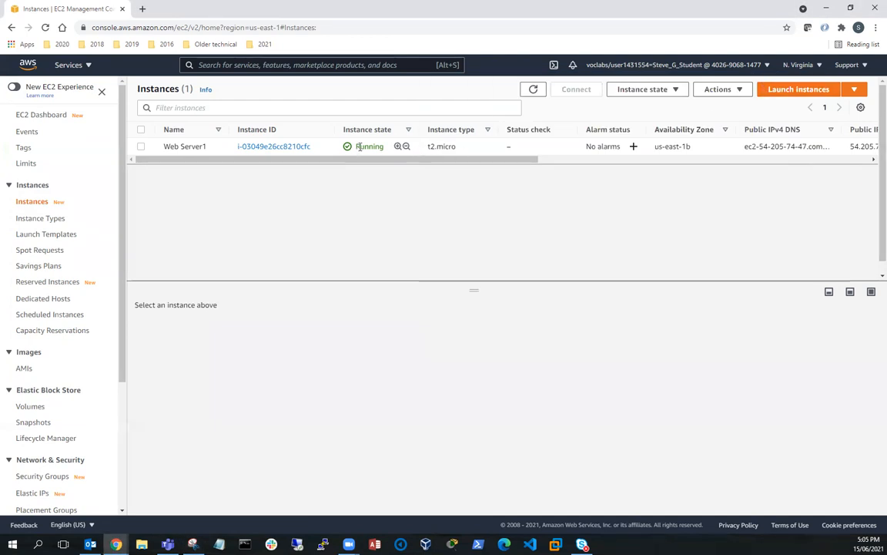
click(141, 147)
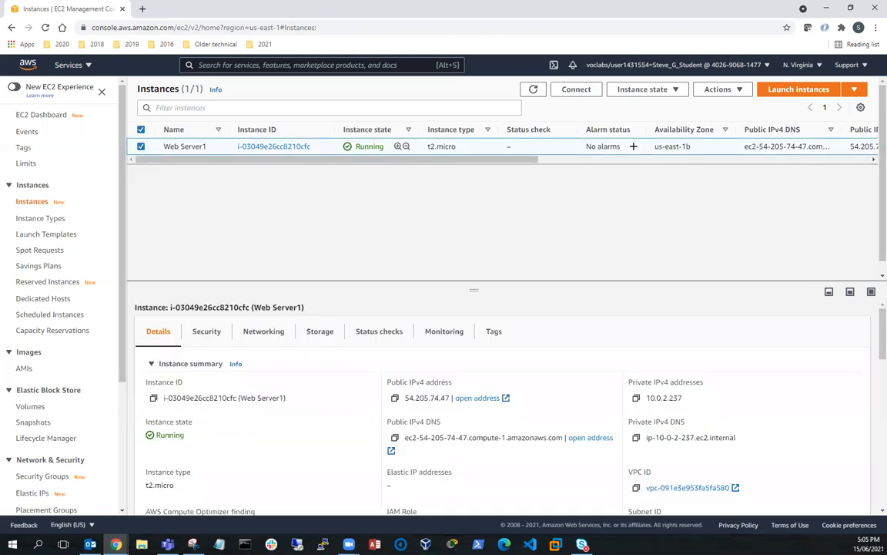
scroll(666, 339, down, 1)
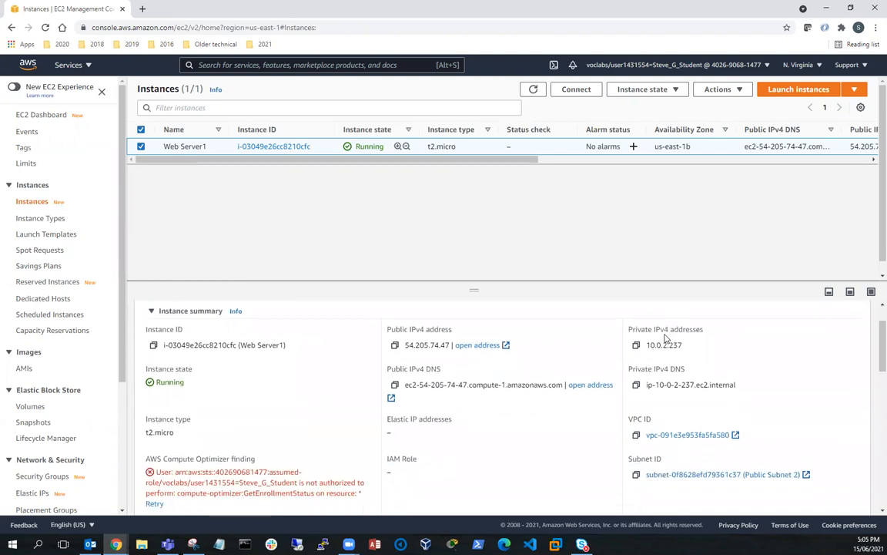
scroll(666, 339, down, 1)
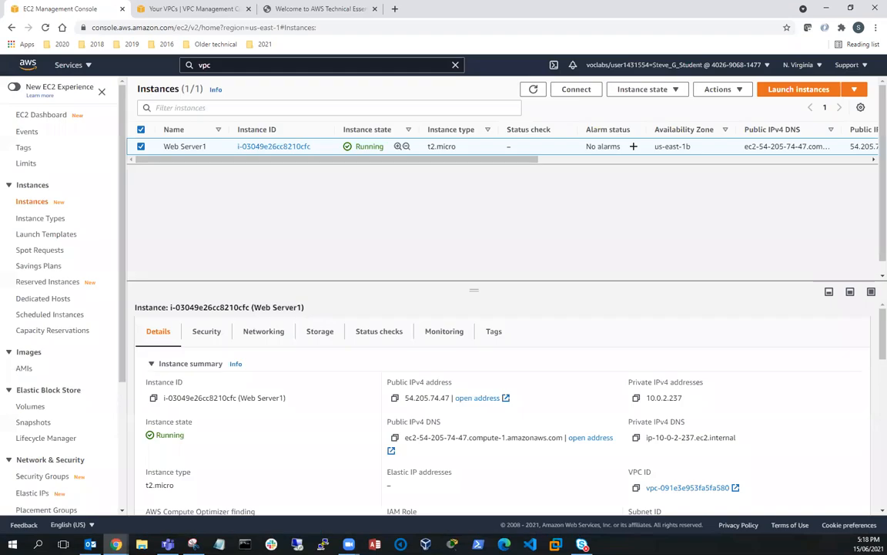
drag(405, 401, 451, 397)
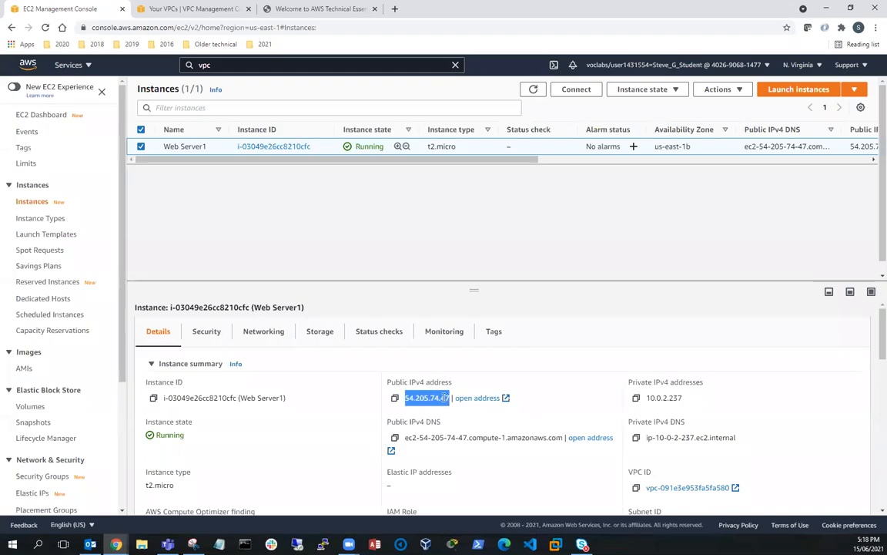
right_click(450, 398)
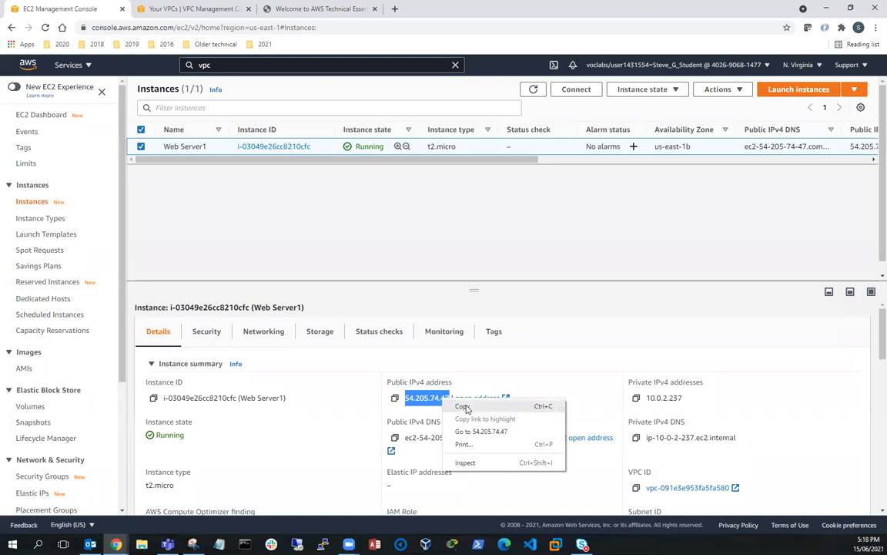
click(462, 406)
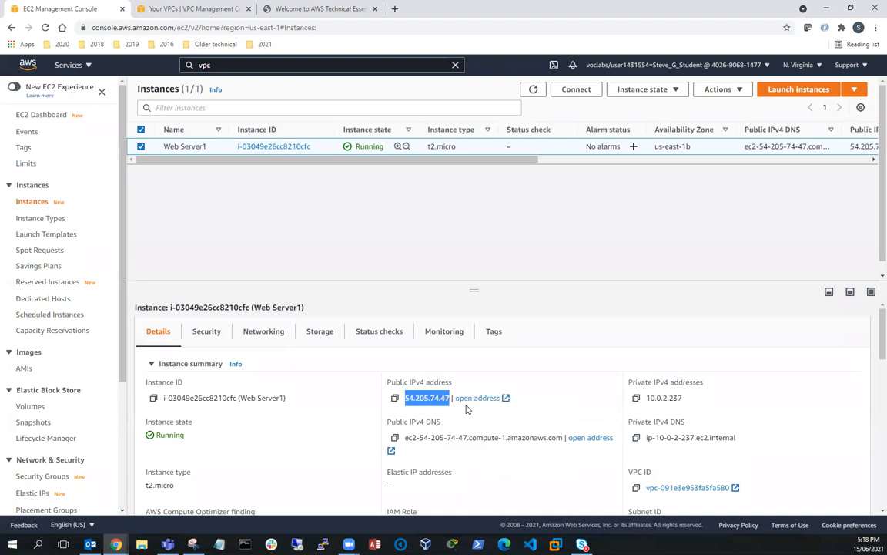
click(394, 8)
click(98, 27)
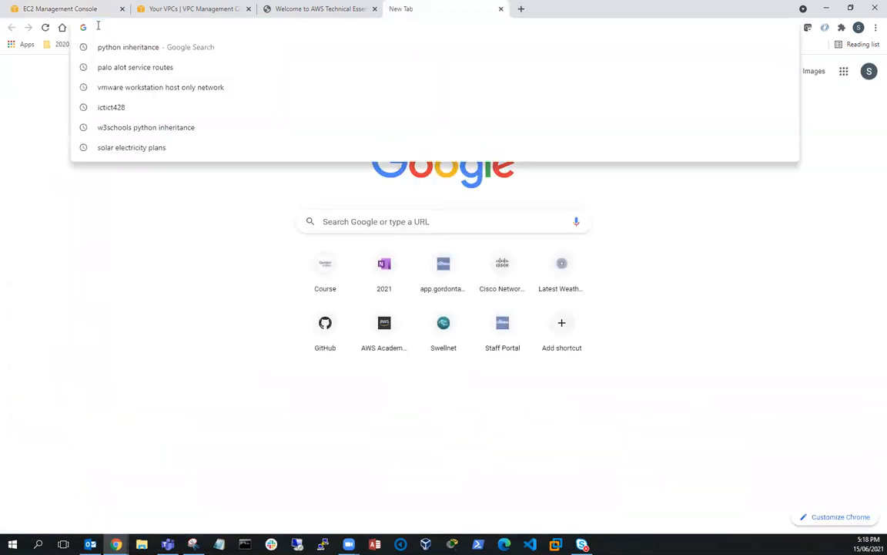
text(htt)
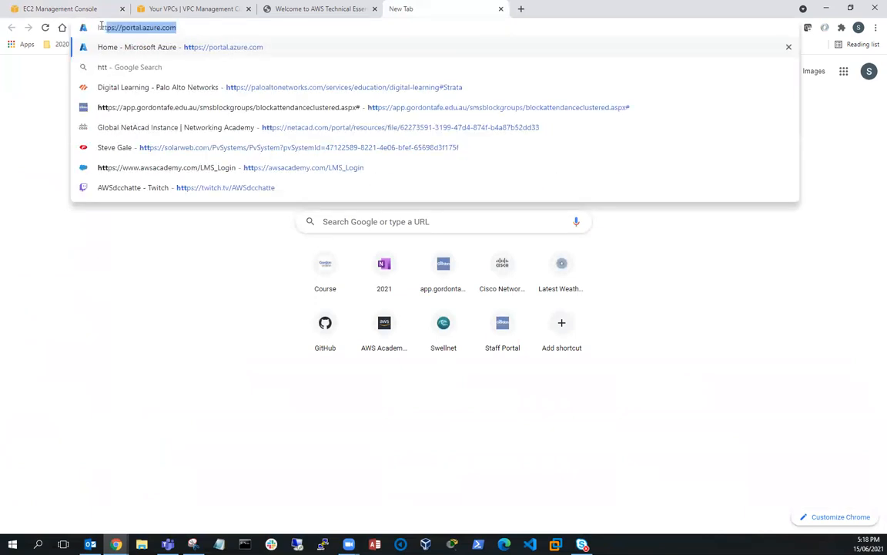
text(p:)
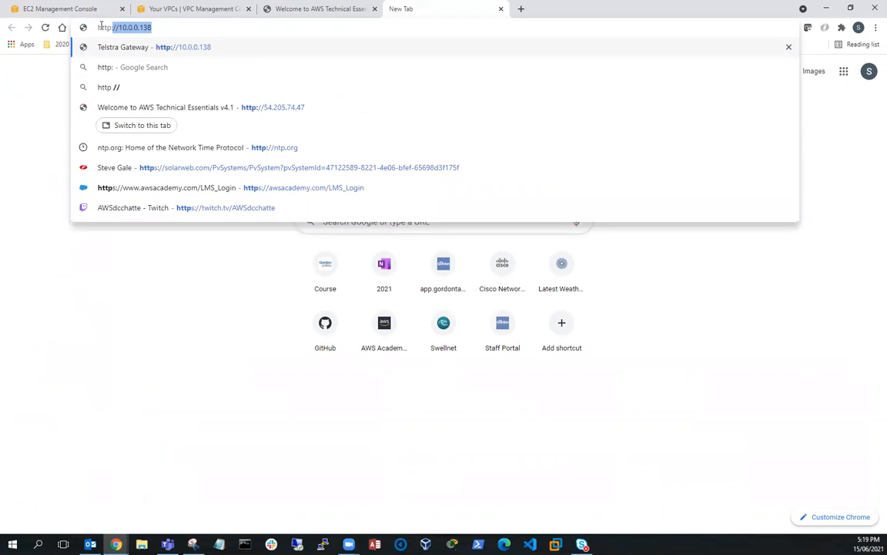
text(//)
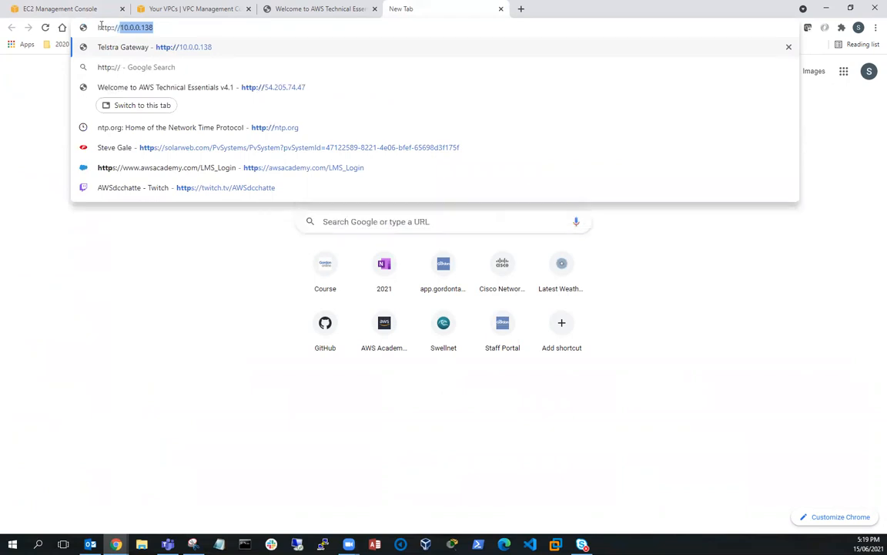
key(ctrl+v)
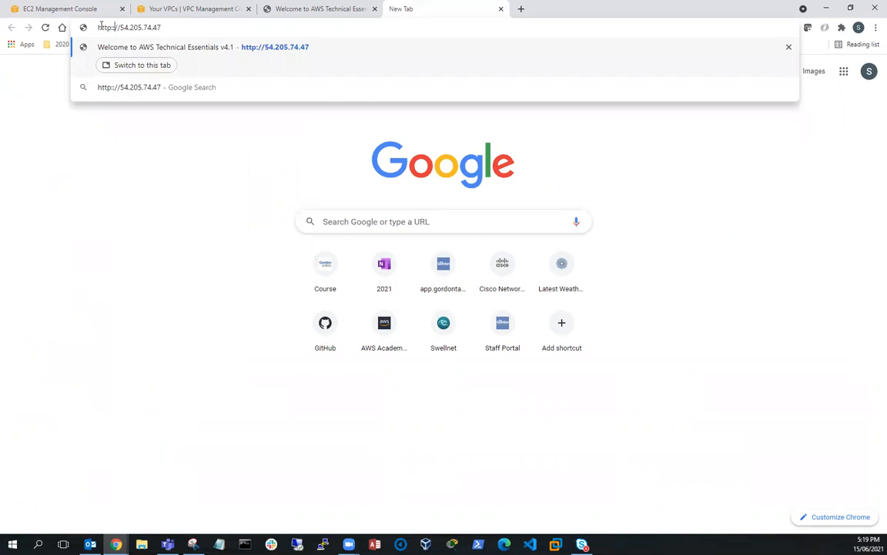
key(BackSpace)
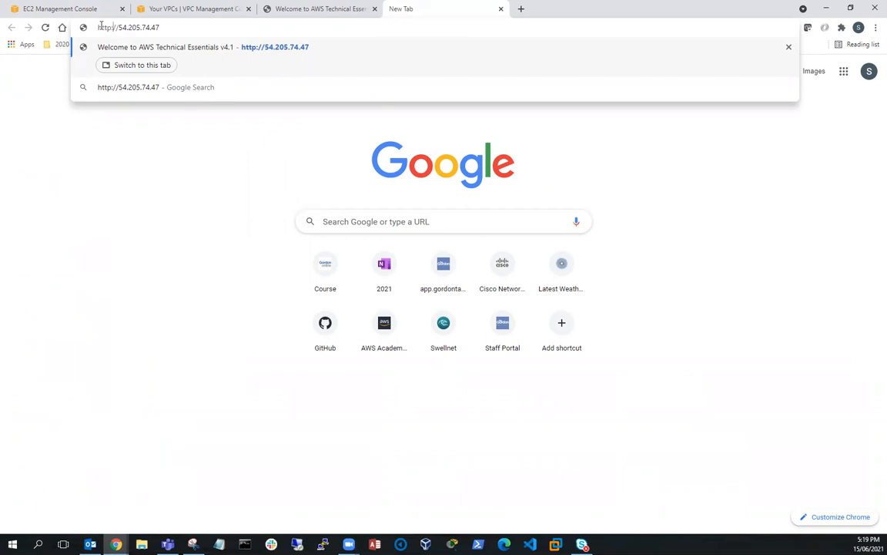
key(Return)
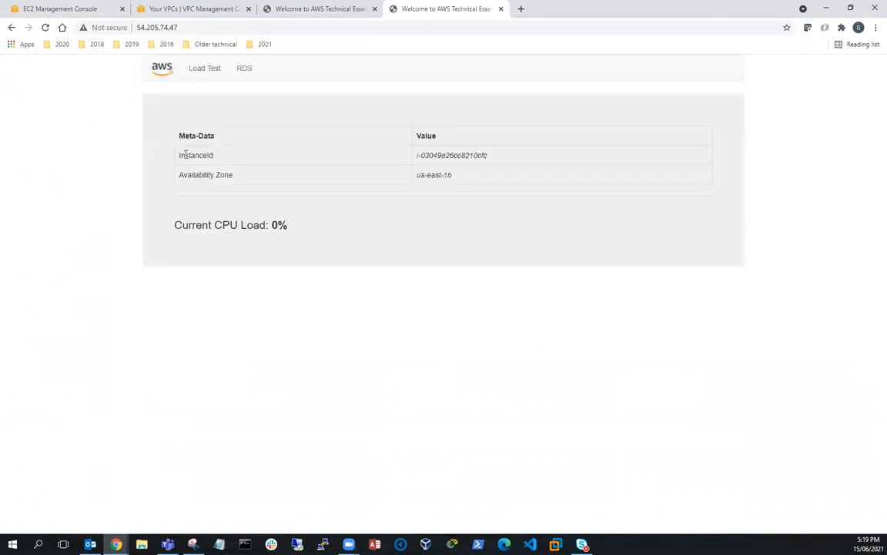
Step: Start the web page's load test and inspect Web Server1's CPU utilization graph in the EC2 instance monitoring
click(206, 68)
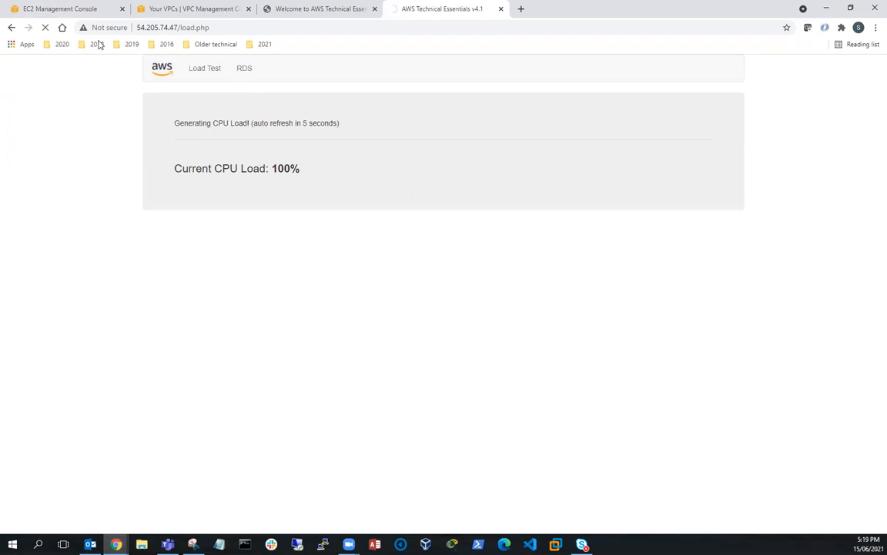
click(105, 10)
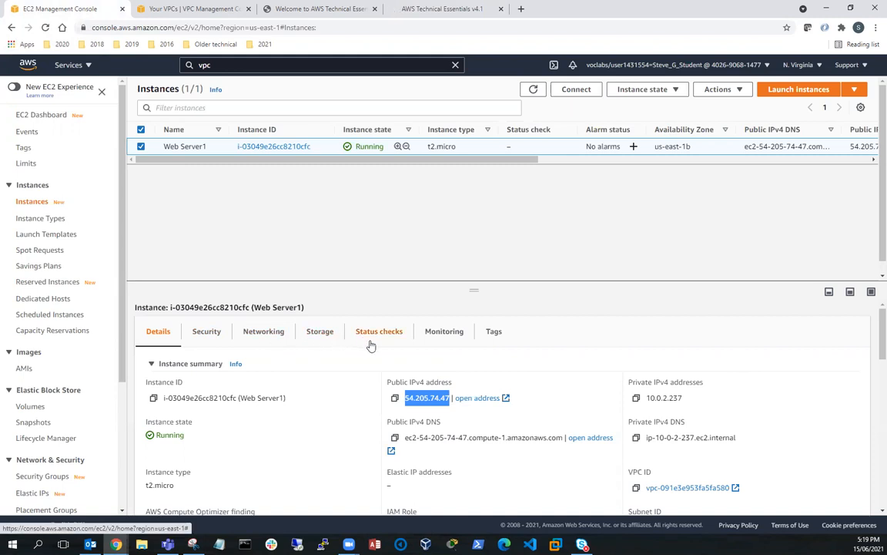
click(448, 337)
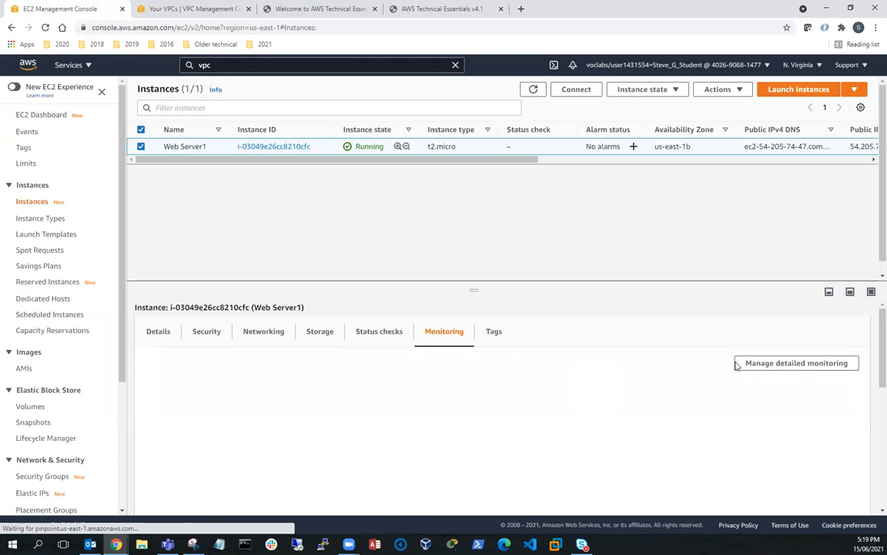
scroll(736, 365, down, 2)
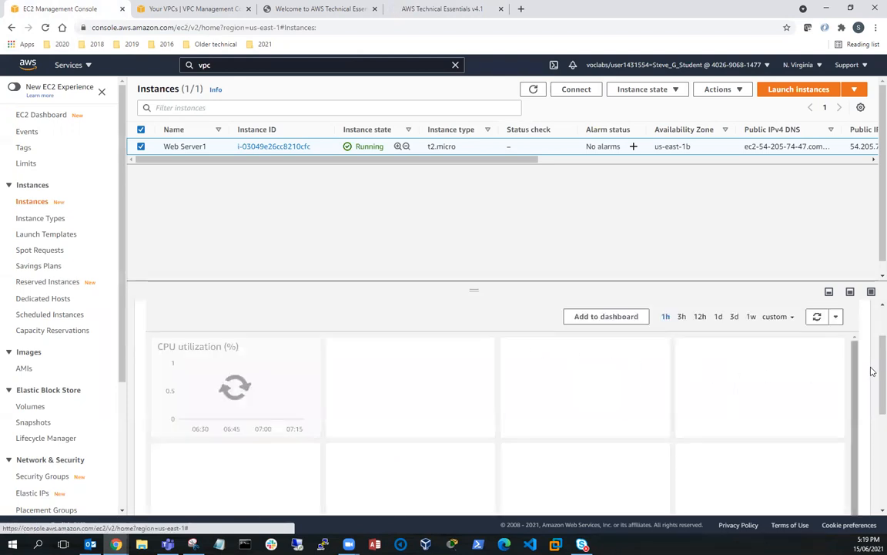
scroll(872, 381, down, 1)
scroll(872, 385, up, 1)
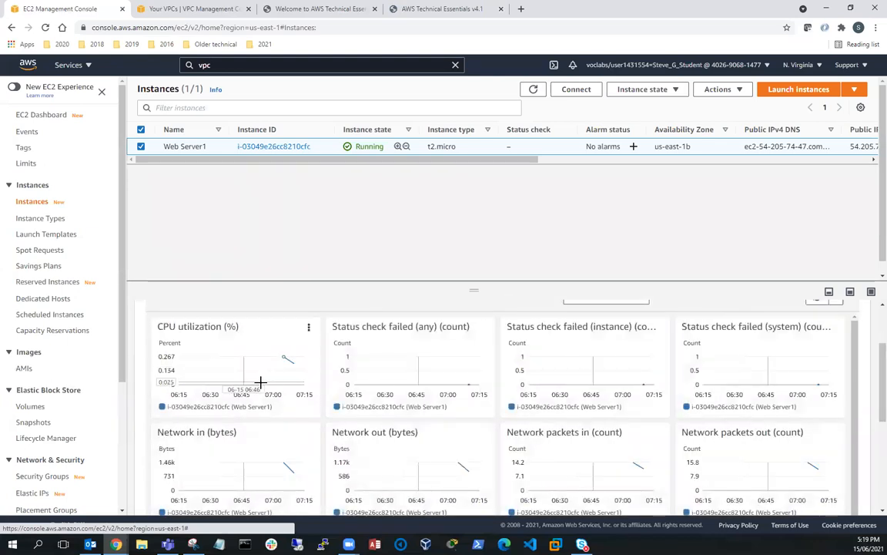
mouse_move(292, 360)
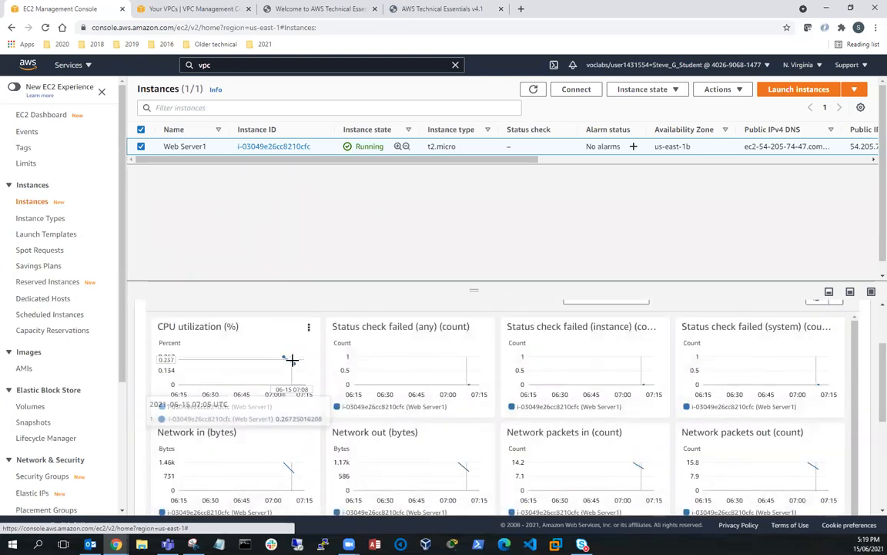